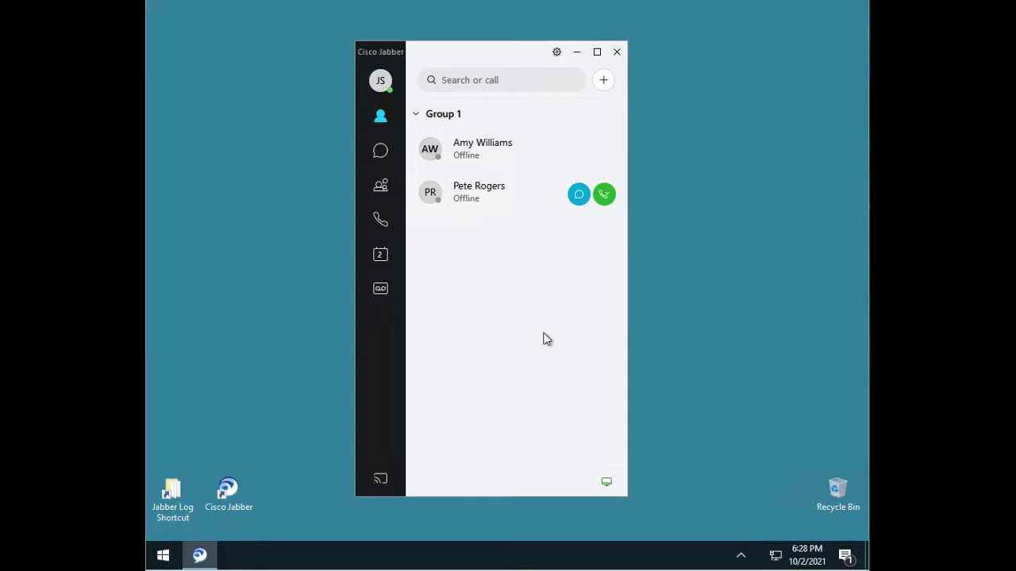
Check the contact resolution tool (Ctrl+Shift+C) and the diagnostics window (Ctrl+Shift+D), then close both
key(ctrl+shift+c)
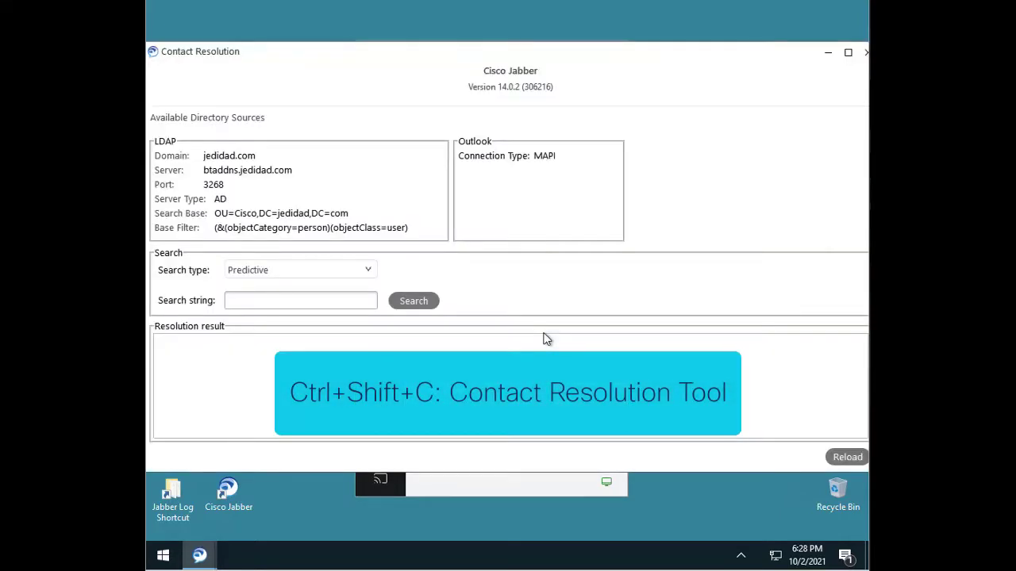
click(864, 56)
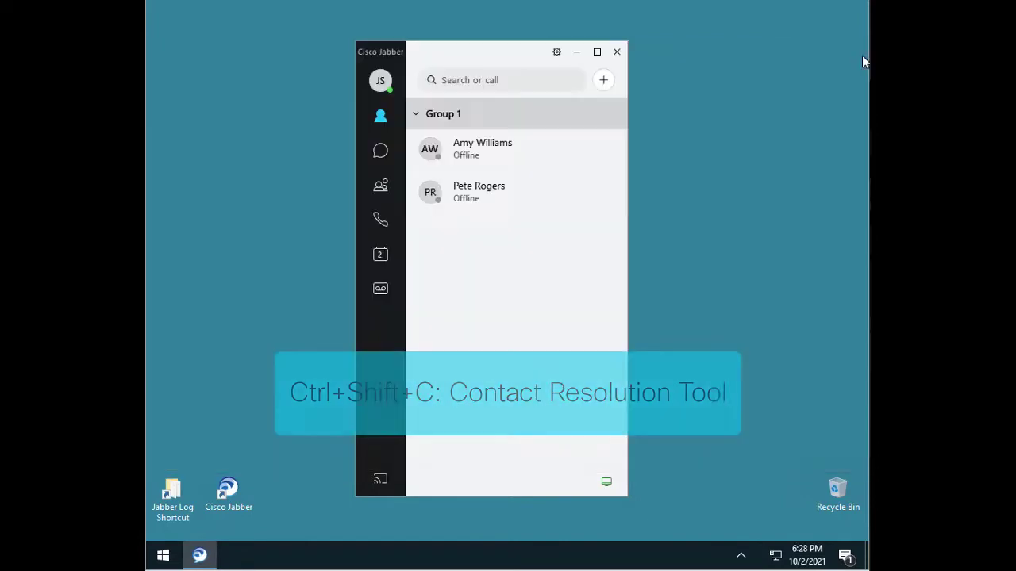
key(ctrl+shift+d)
scroll(587, 309, down, 2)
scroll(588, 313, down, 8)
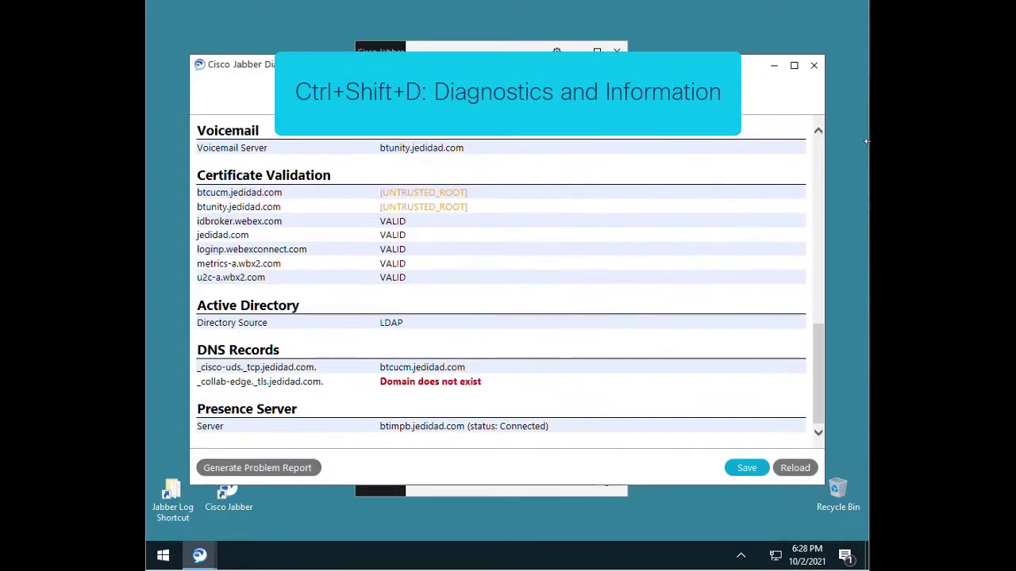
click(814, 65)
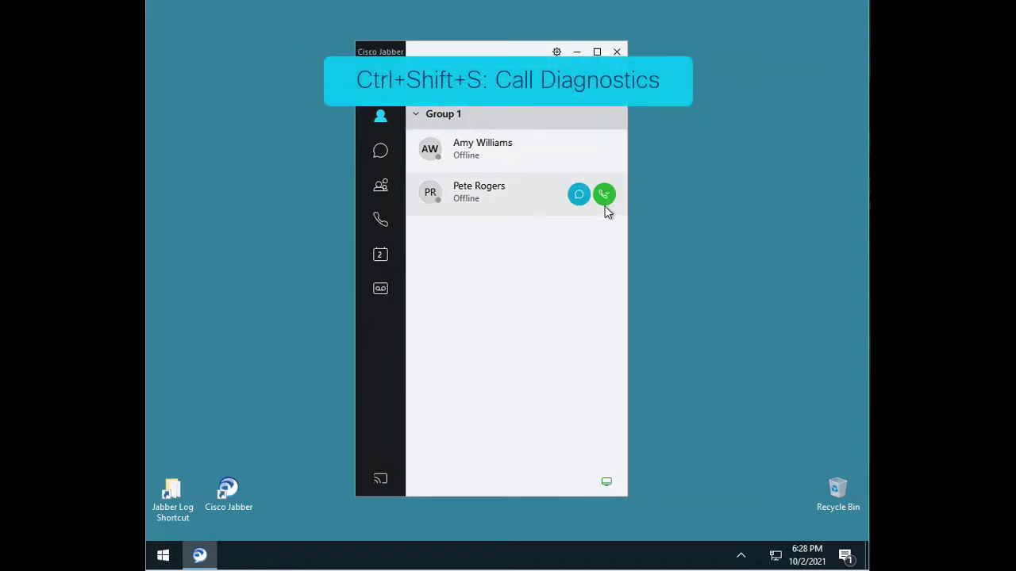
Call the second contact's work number 4000 and show the active call's statistics
click(604, 196)
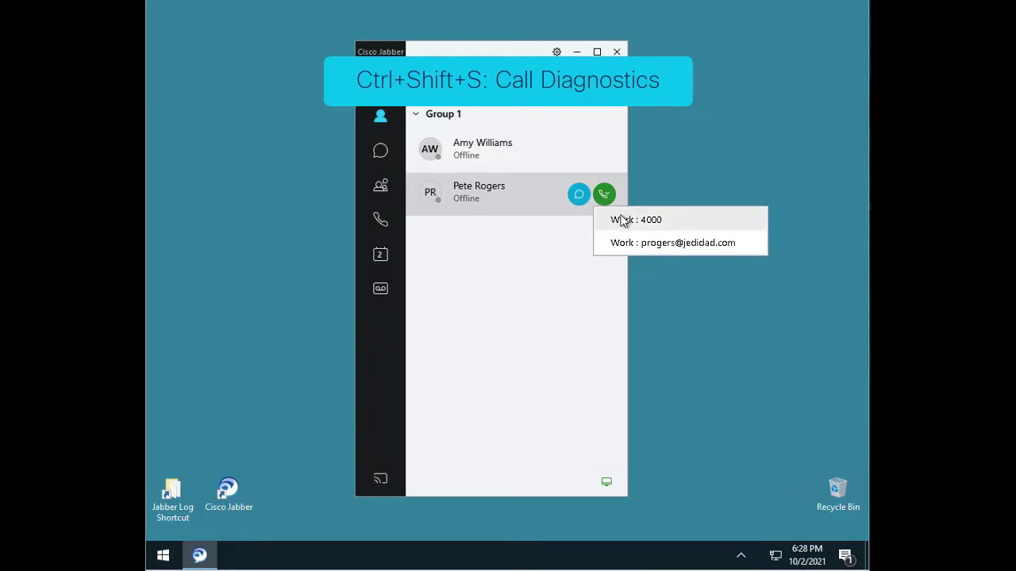
click(621, 220)
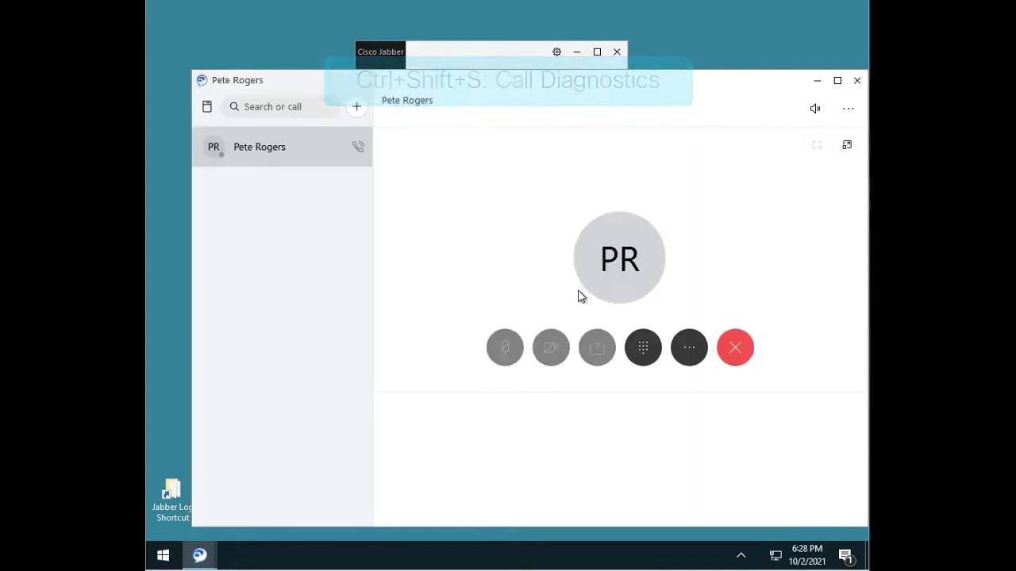
key(ctrl+shift+s)
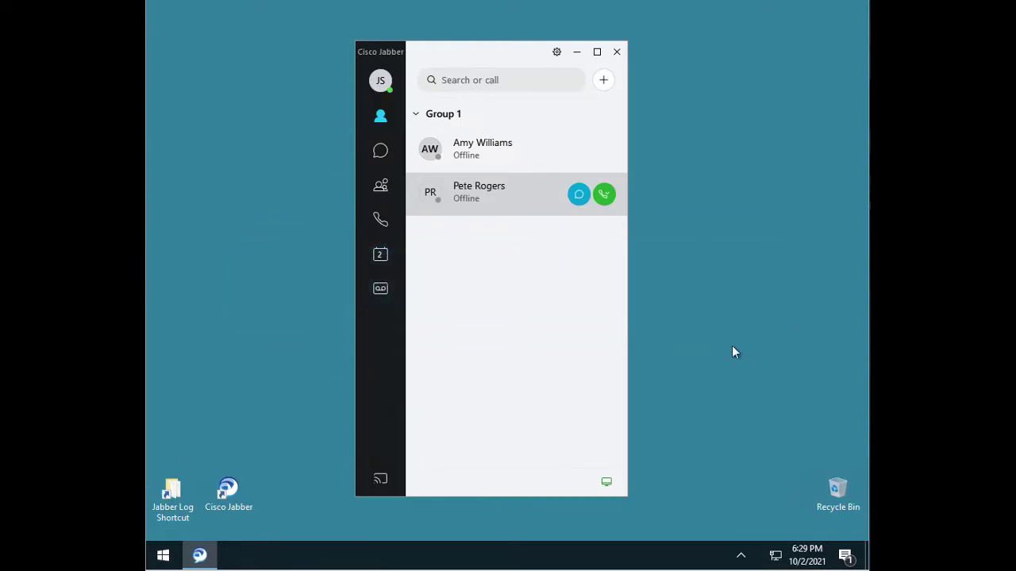
Review the connection status details from the main options, then close them
click(557, 52)
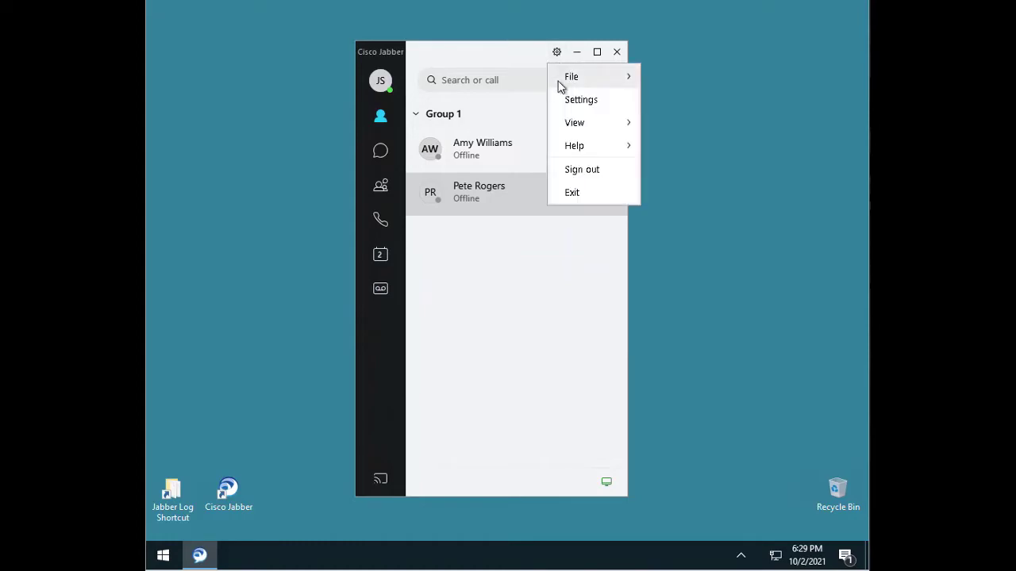
mouse_move(569, 148)
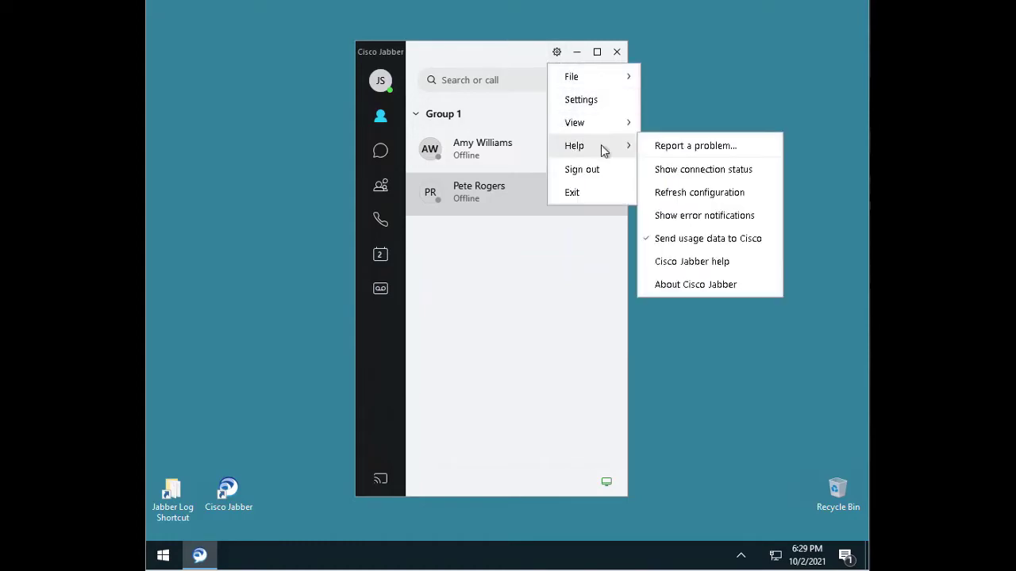
click(671, 171)
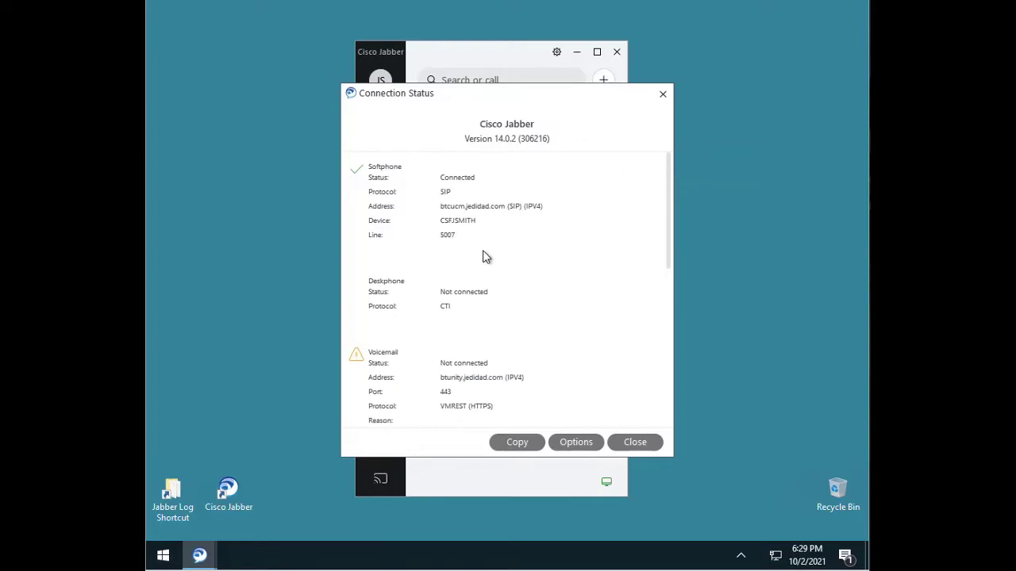
scroll(441, 295, down, 2)
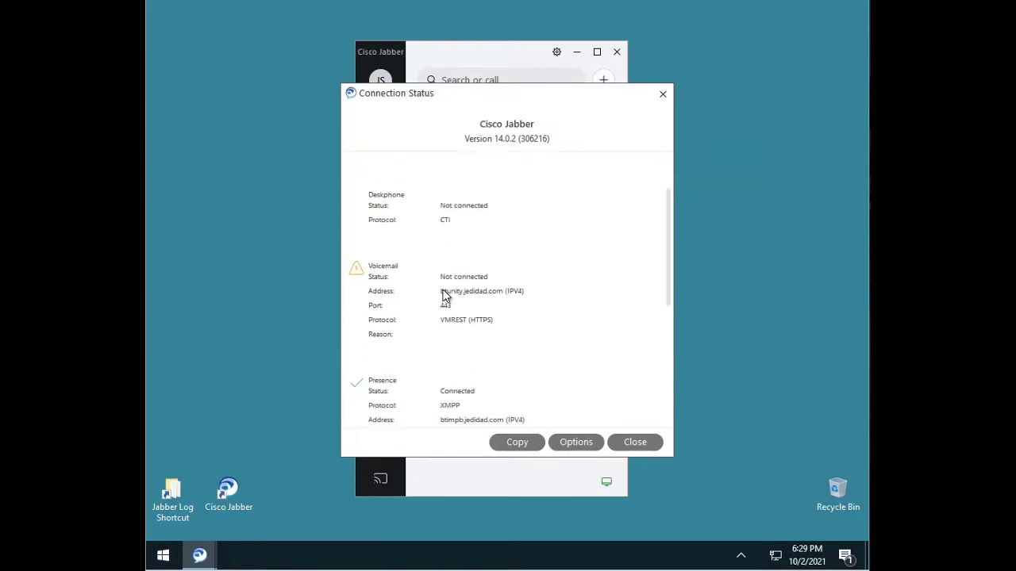
scroll(535, 306, down, 2)
scroll(508, 308, down, 2)
scroll(476, 295, down, 1)
scroll(479, 296, down, 3)
click(635, 446)
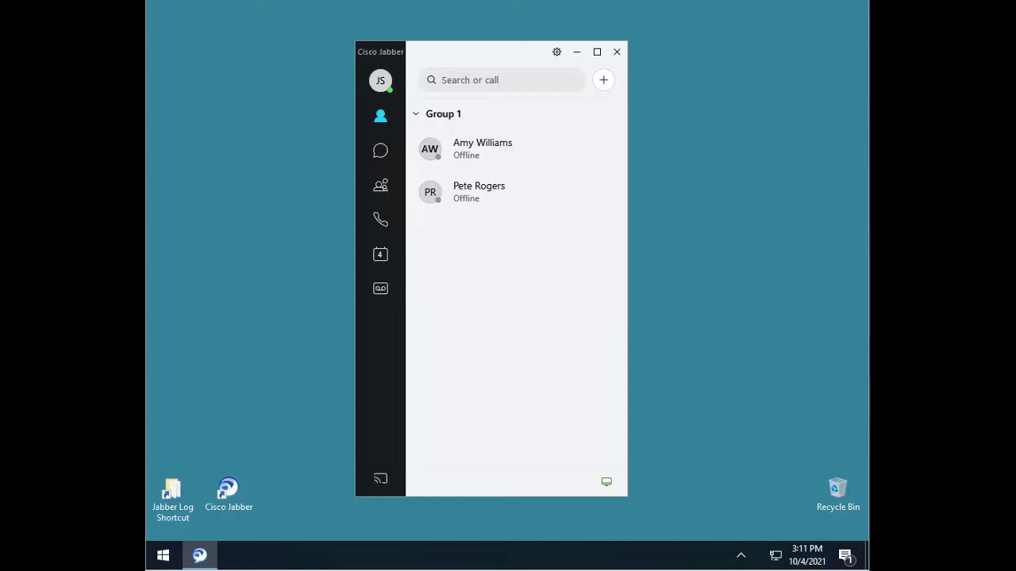
Sign out of Jabber and confirm Reset Jabber to wipe its data
click(555, 53)
click(572, 170)
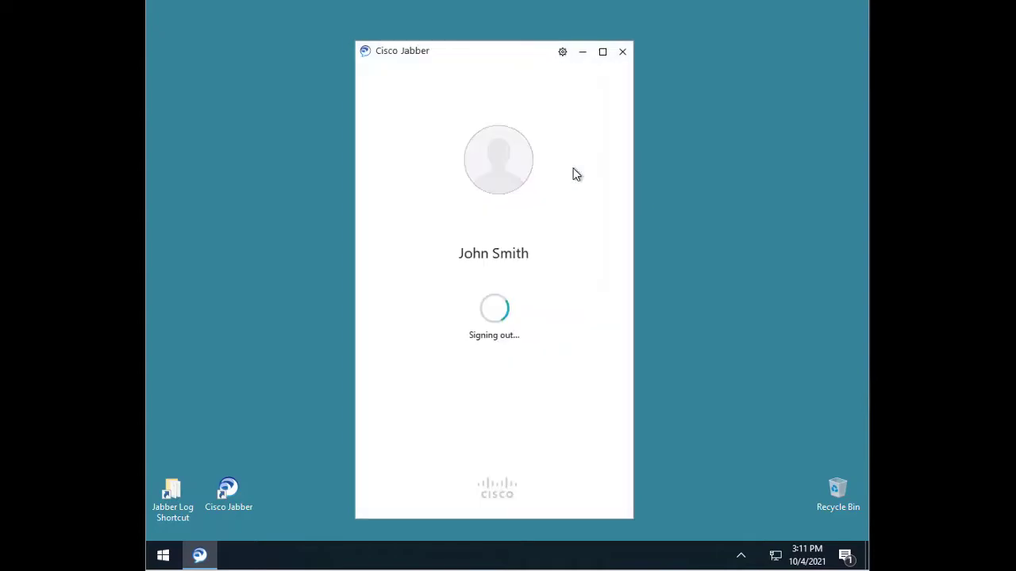
click(489, 357)
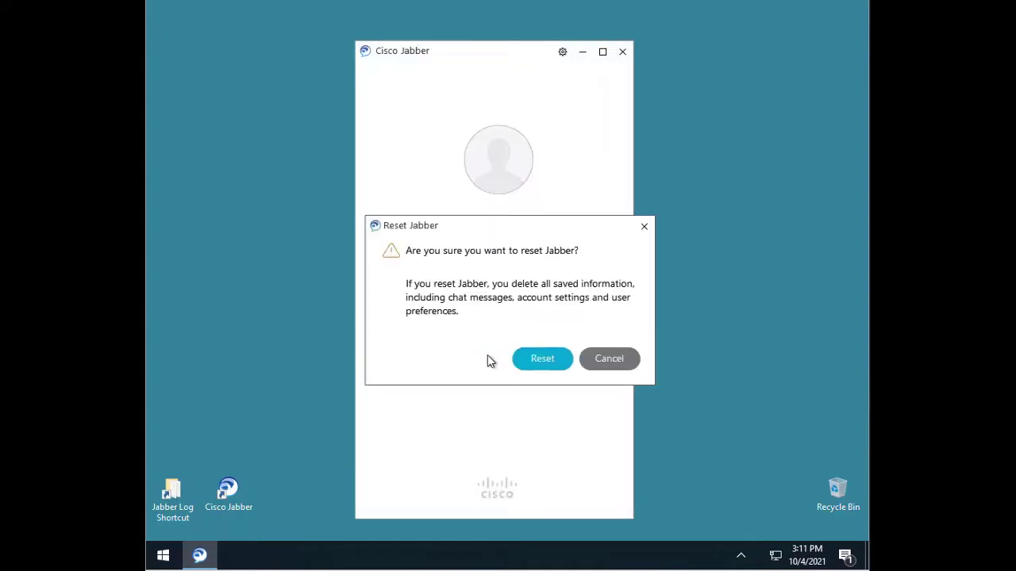
click(536, 364)
click(162, 556)
Delete the Jabber folder under %appdata% Cisco > Unified Communications
click(318, 530)
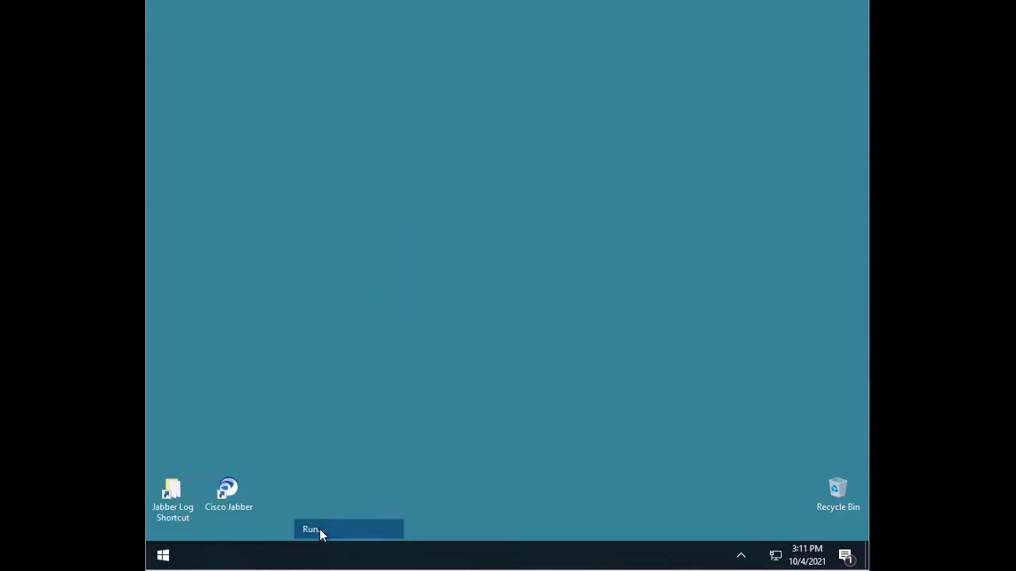
text(%appdata)
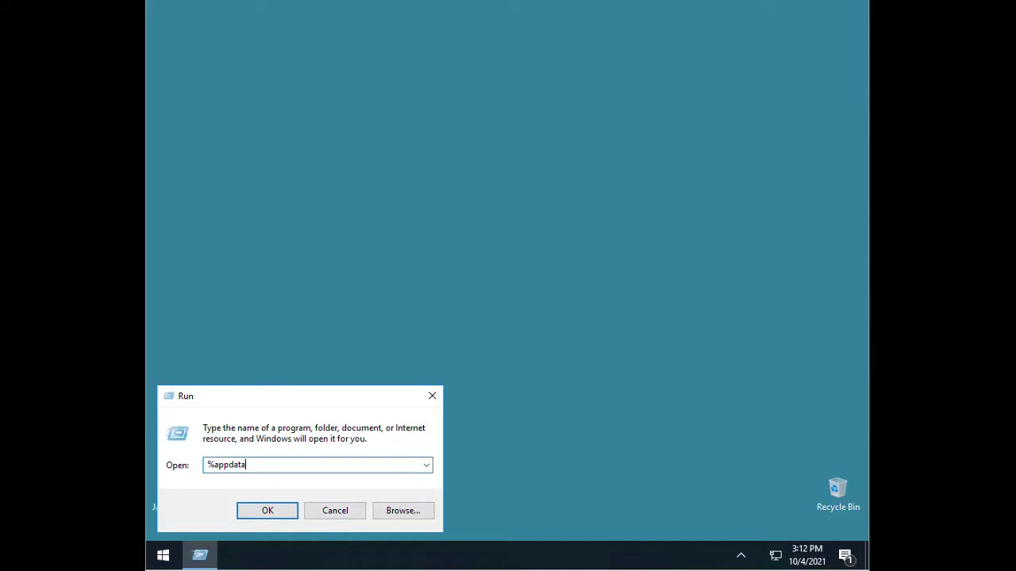
text(%)
key(Return)
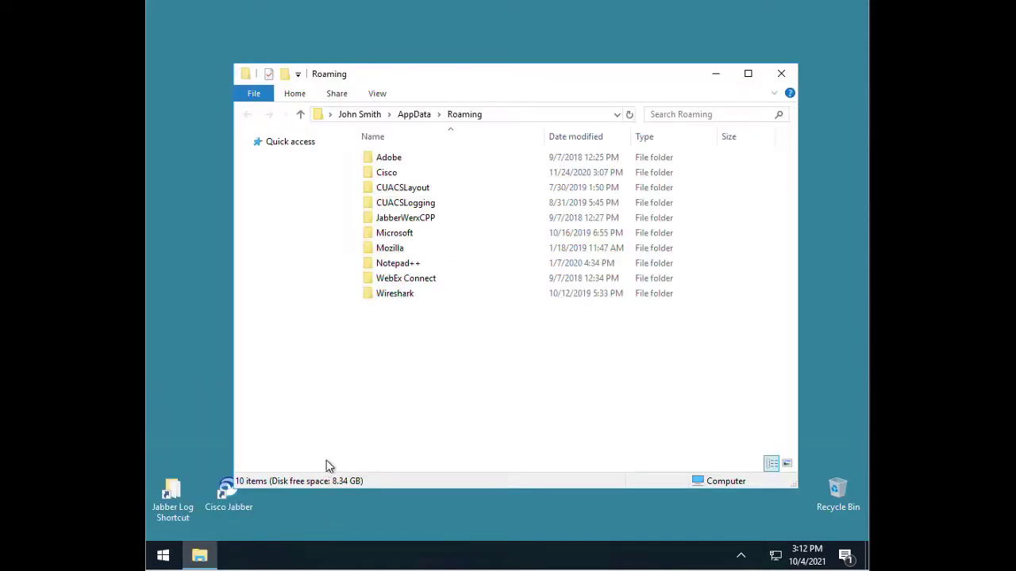
double_click(419, 173)
double_click(418, 174)
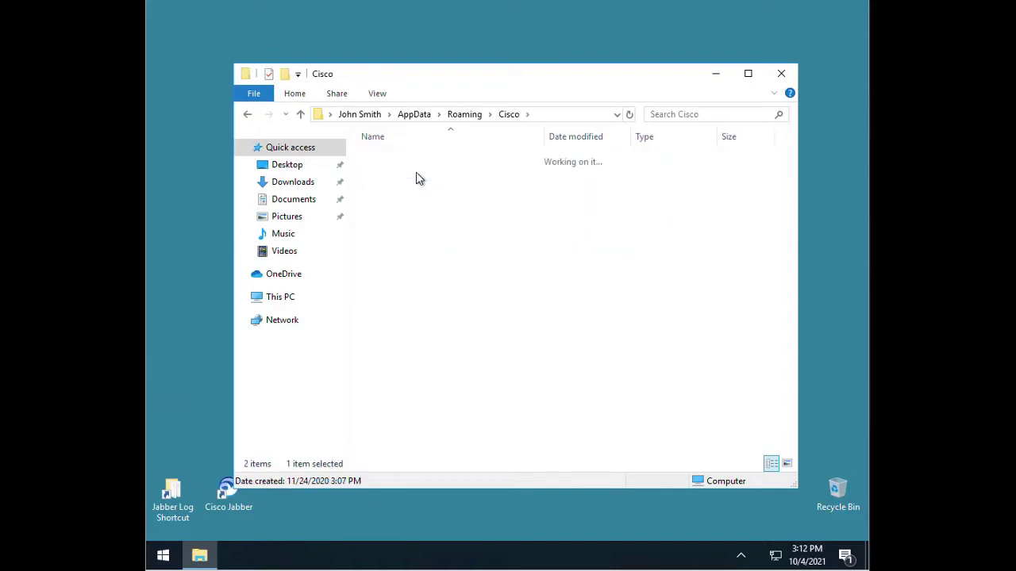
click(401, 162)
key(Delete)
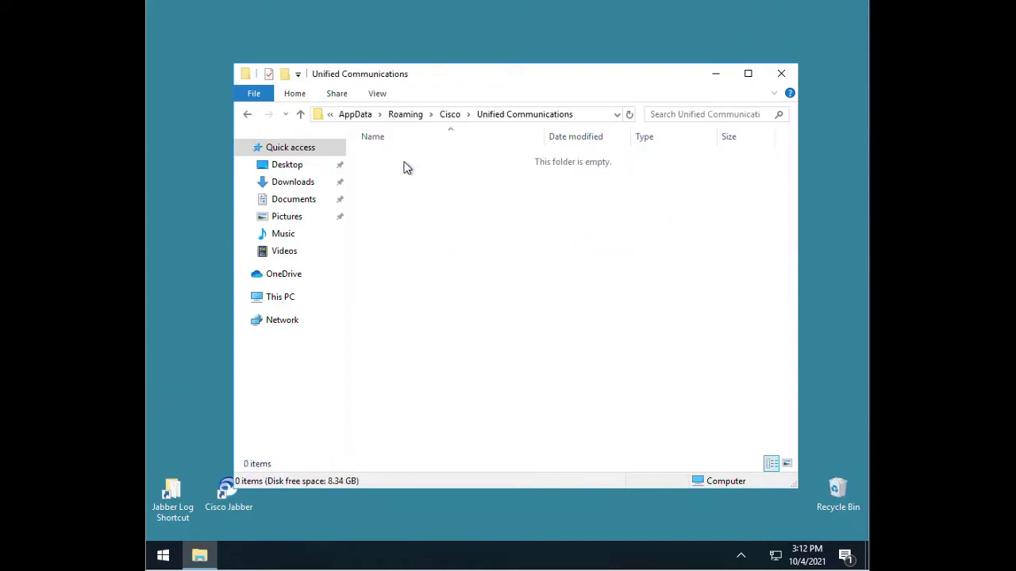
Delete the Jabber folder under AppData Local > Cisco > Unified Communications
click(355, 114)
double_click(386, 158)
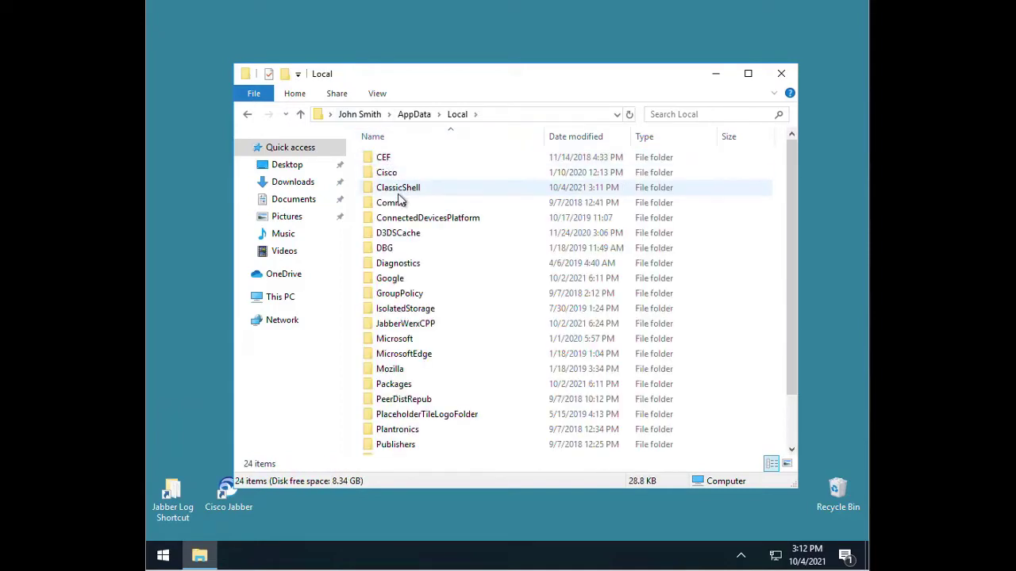
double_click(393, 174)
double_click(395, 191)
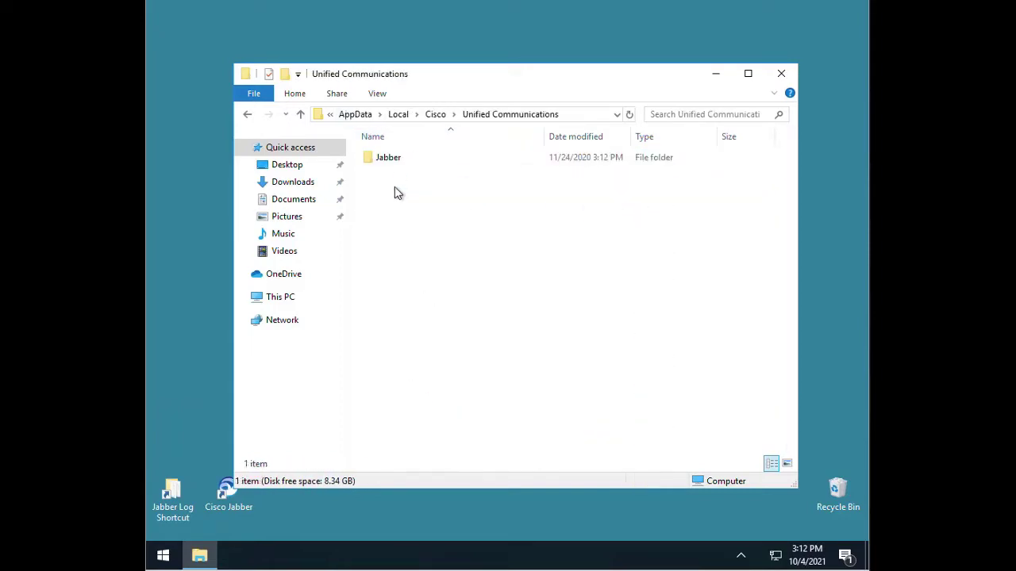
click(394, 162)
key(Delete)
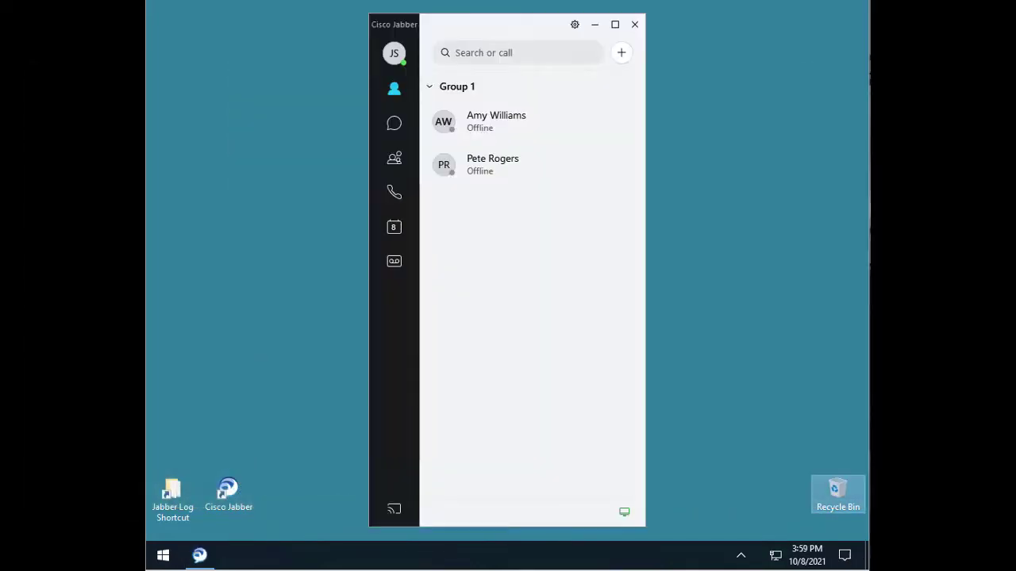
Open Report a problem from the Help menu to get the Problem Report form
click(575, 25)
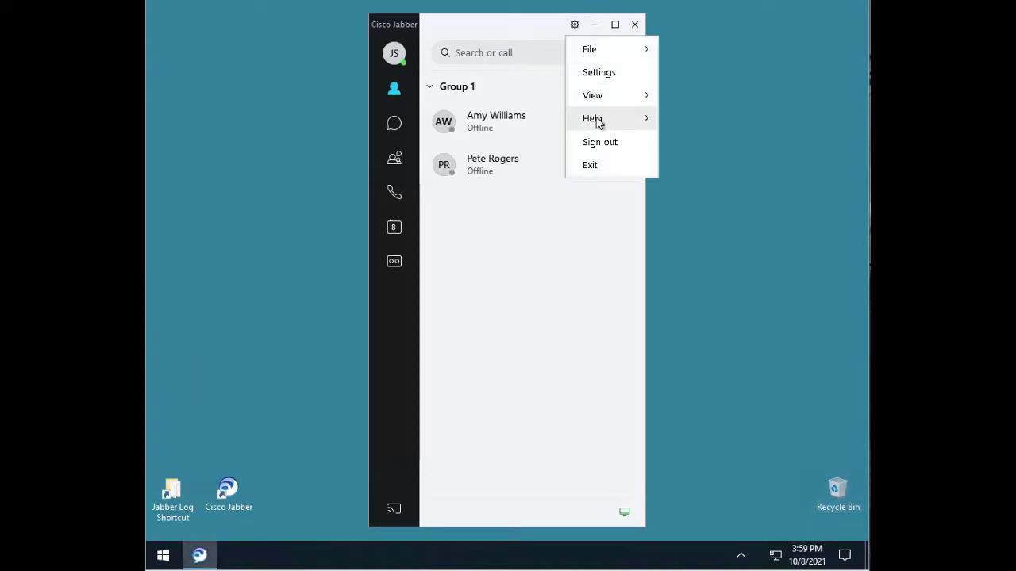
mouse_move(599, 119)
click(700, 123)
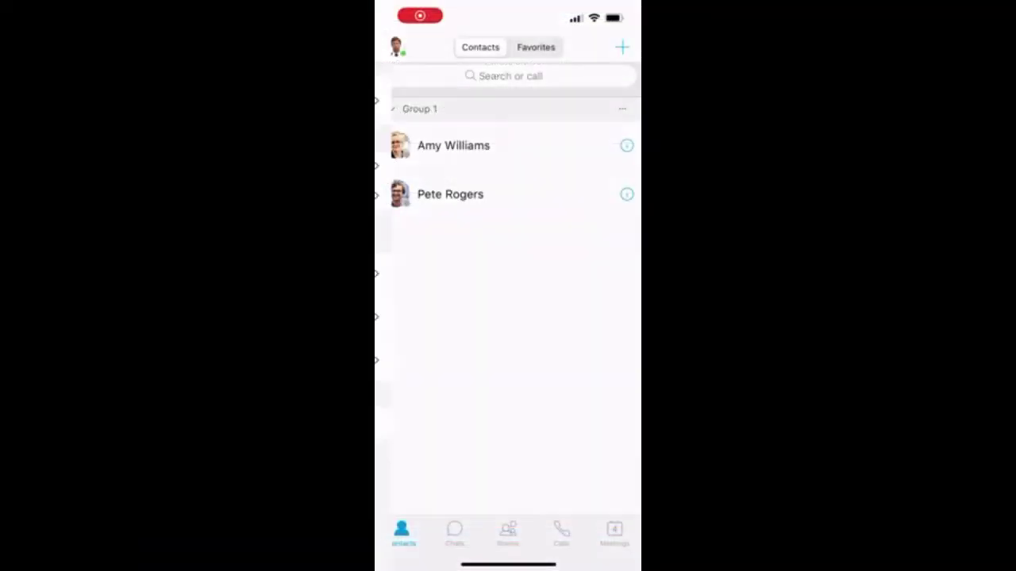
Switch on Detailed Logging under Settings > Help > Problem Reporting
click(396, 47)
click(429, 196)
scroll(508, 317, down, 10)
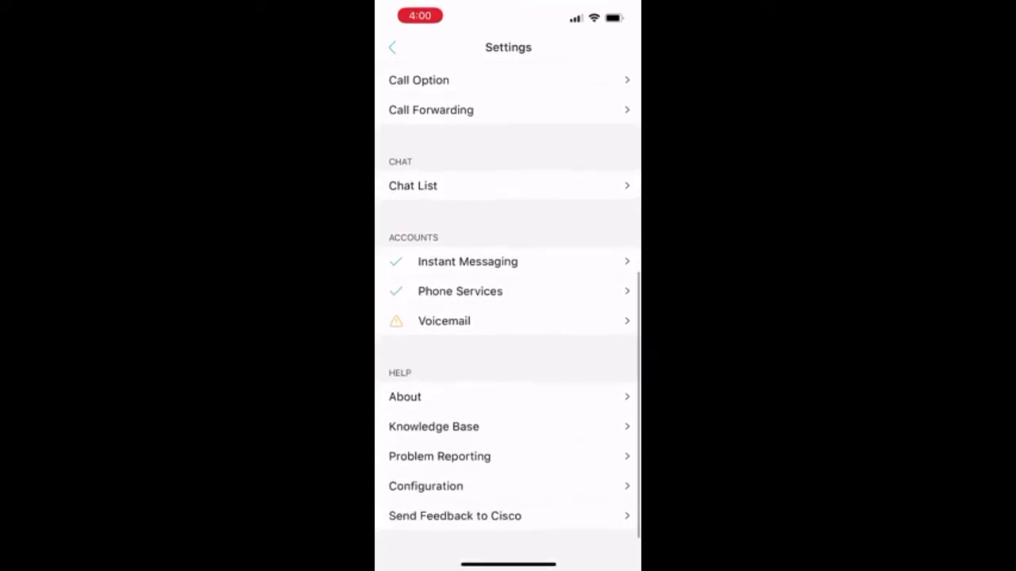
click(440, 456)
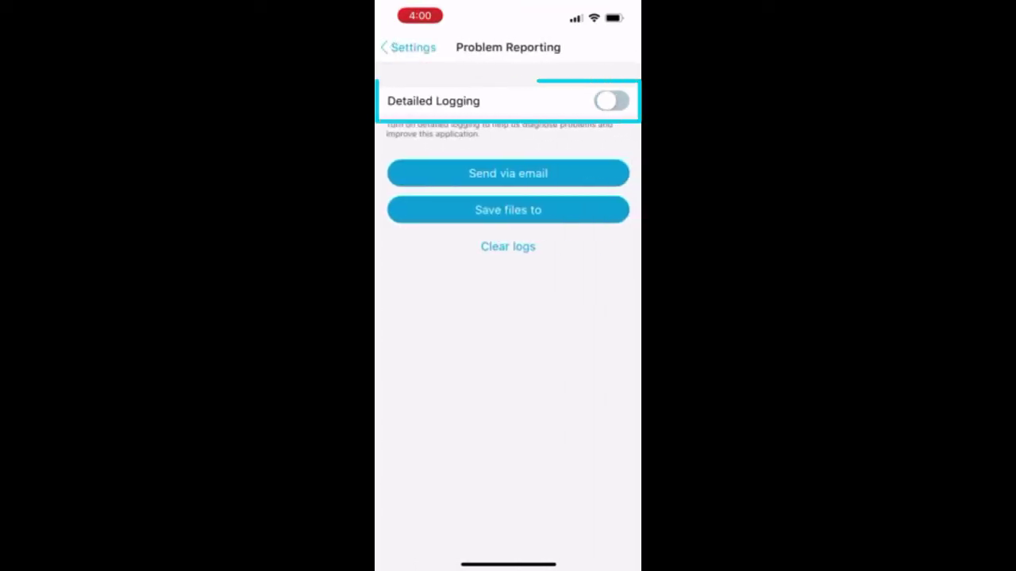
click(611, 101)
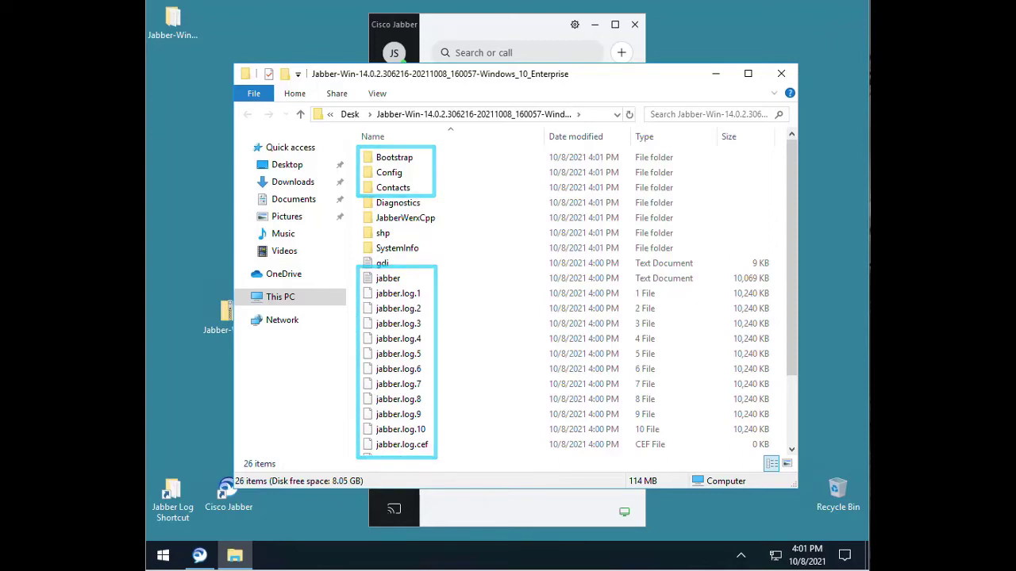
Browse the Bootstrap and Config folders of the report, then open Contacts to show jabberAllContacts
double_click(446, 160)
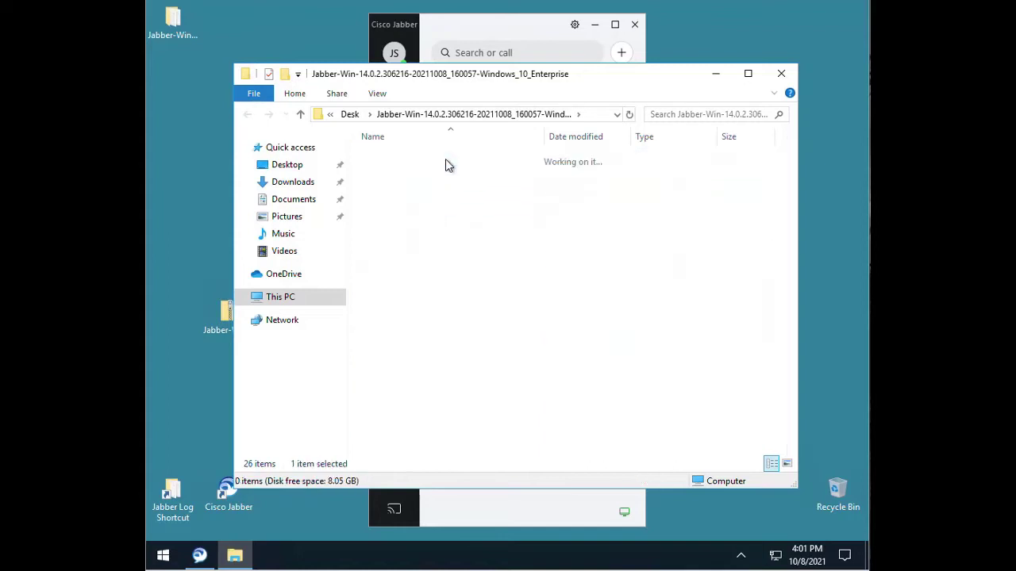
key(alt+Left)
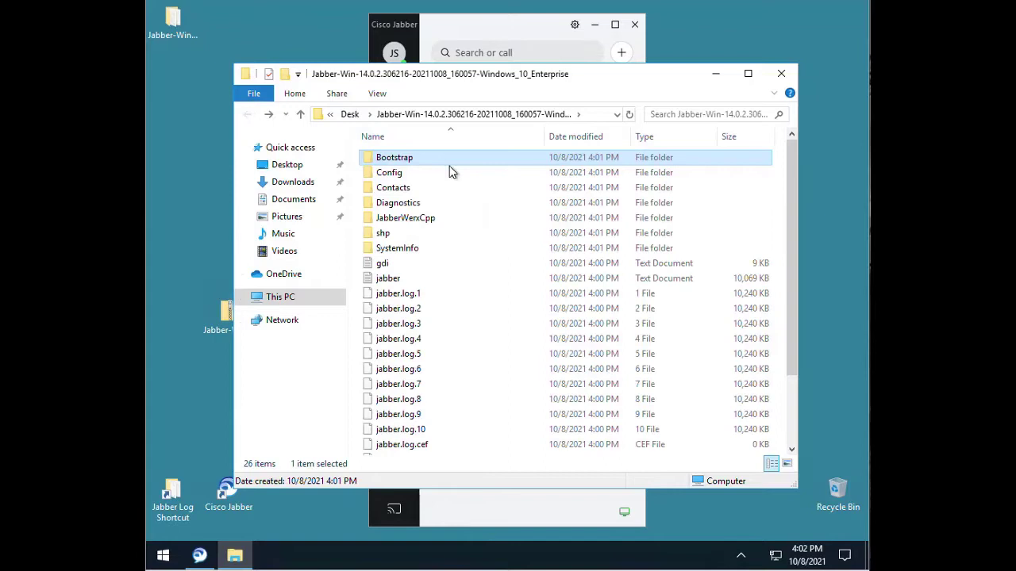
double_click(444, 175)
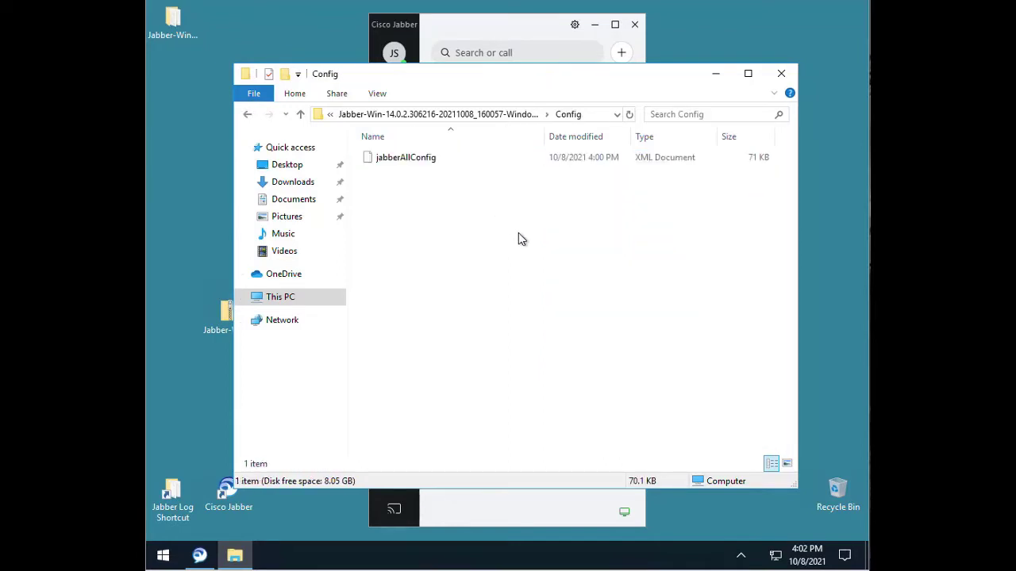
key(alt+Left)
click(412, 190)
double_click(412, 190)
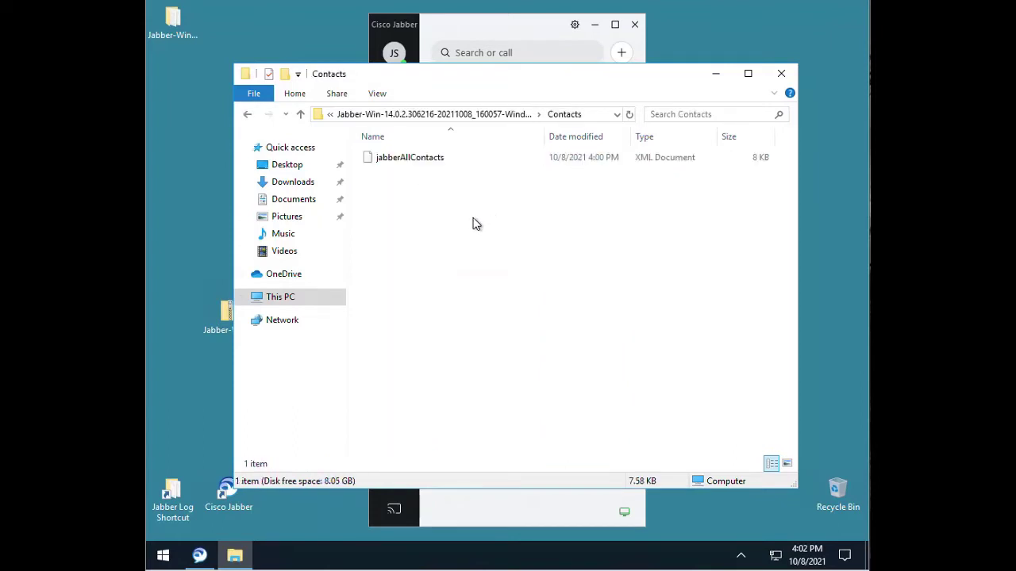
Return to the report folder and point out the 4,609 KB MSI44ca9 installation log
click(248, 116)
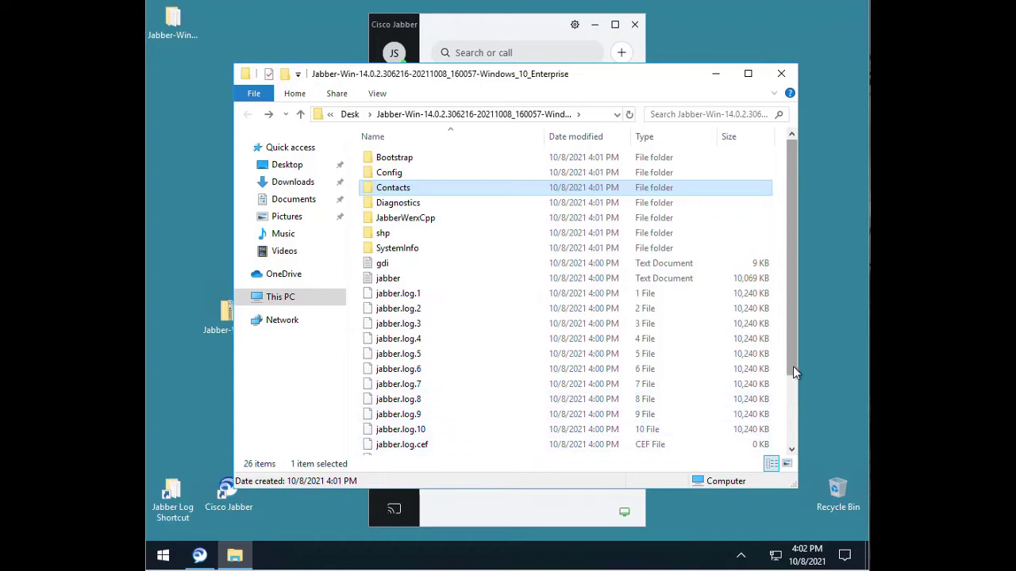
drag(794, 365, 785, 465)
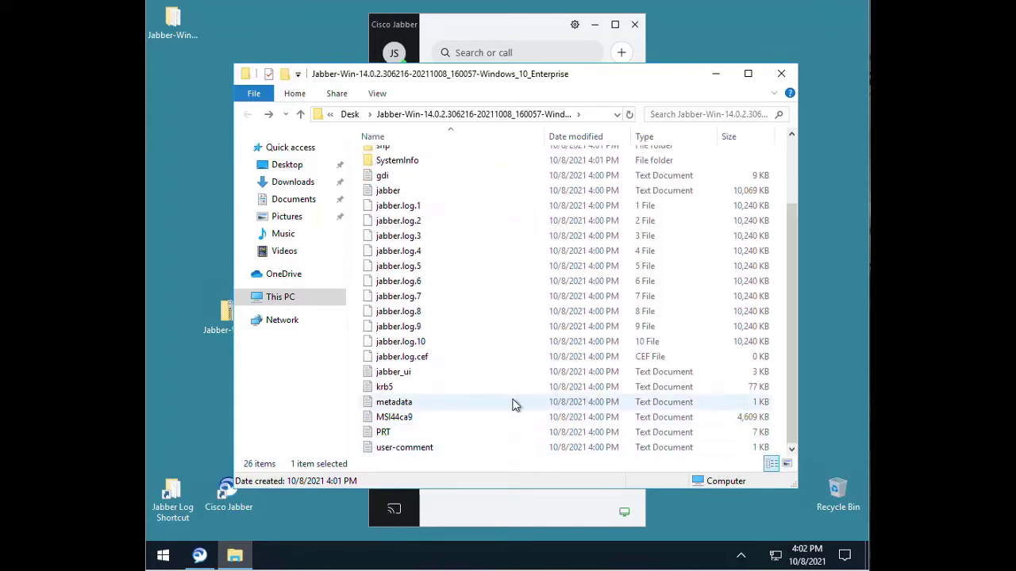
click(414, 423)
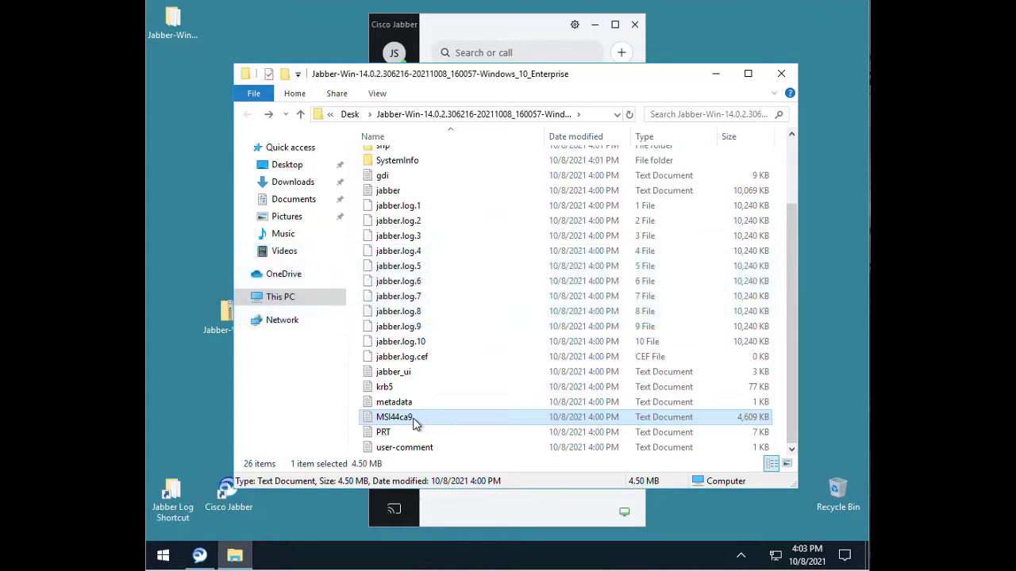
Open jabberAllConfig from the report's Config folder in Notepad++
drag(789, 258, 786, 157)
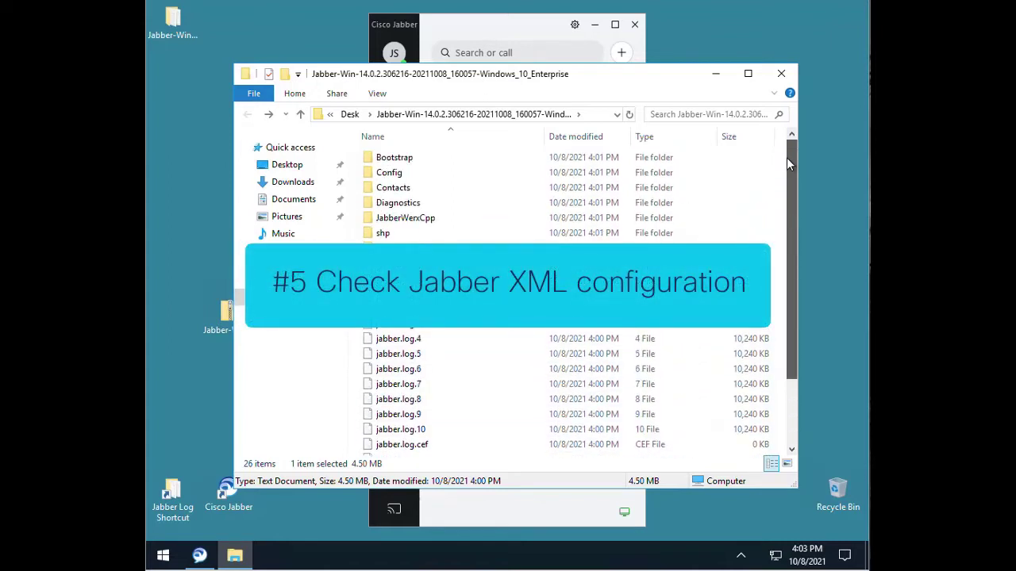
double_click(406, 179)
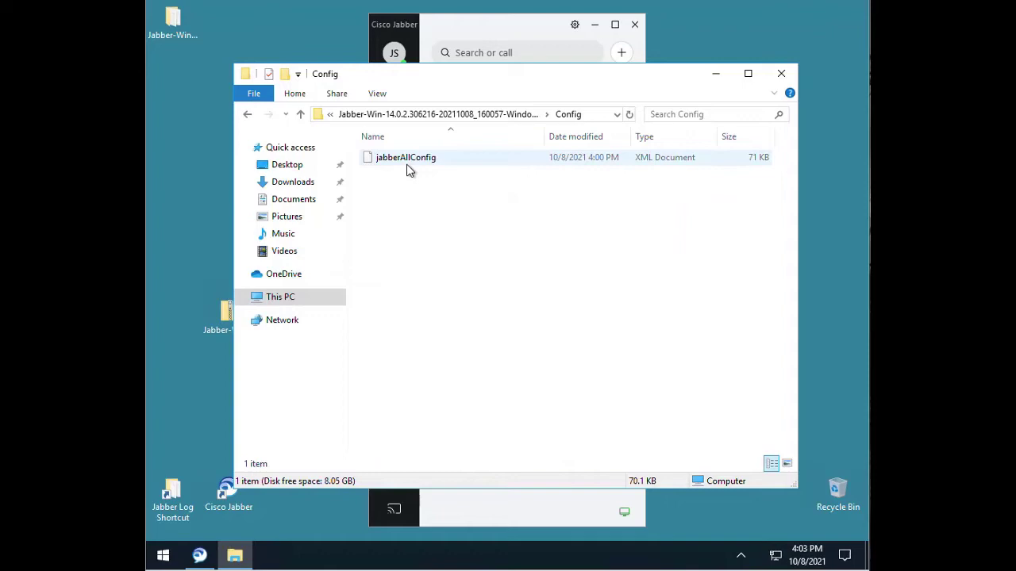
click(410, 164)
right_click(410, 163)
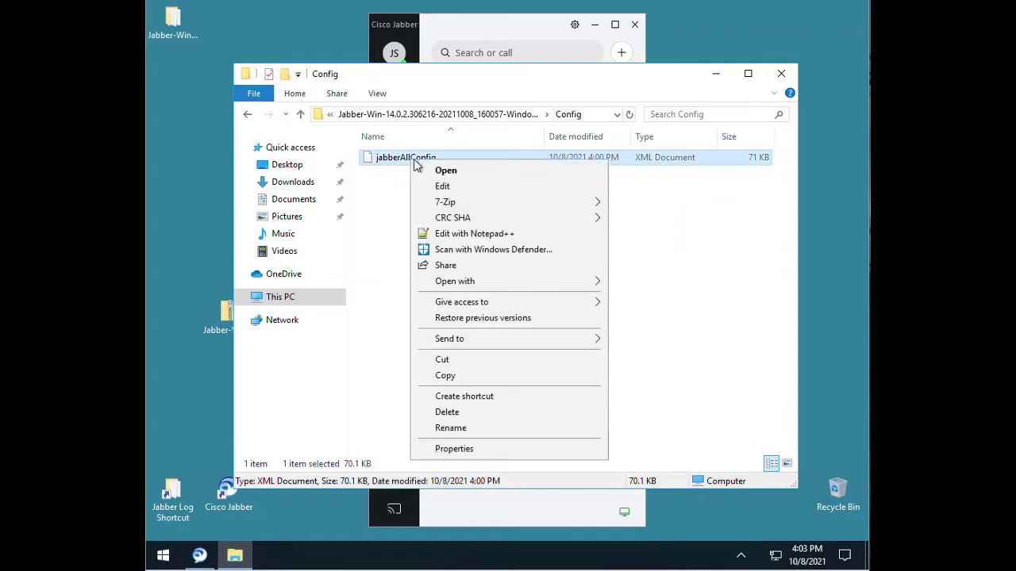
click(455, 237)
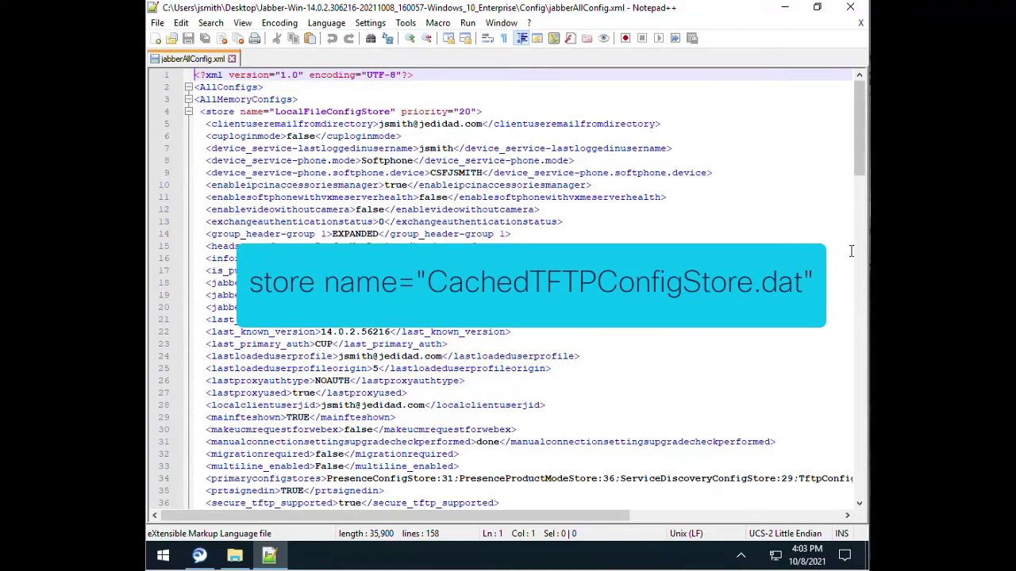
Scroll jabberAllConfig.xml to the cachedTftpConfigStore section and mark line 116
drag(859, 169, 865, 454)
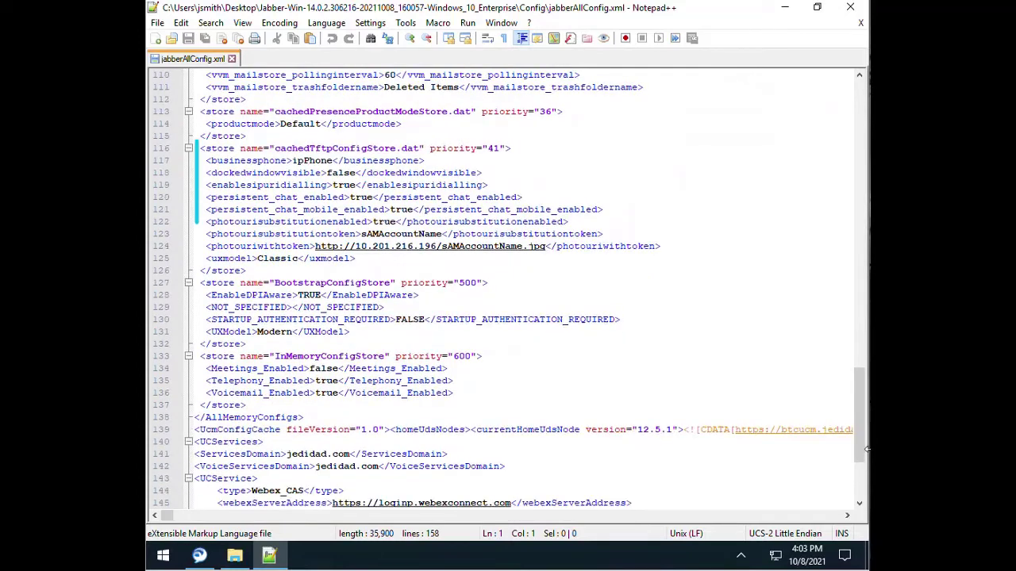
click(582, 150)
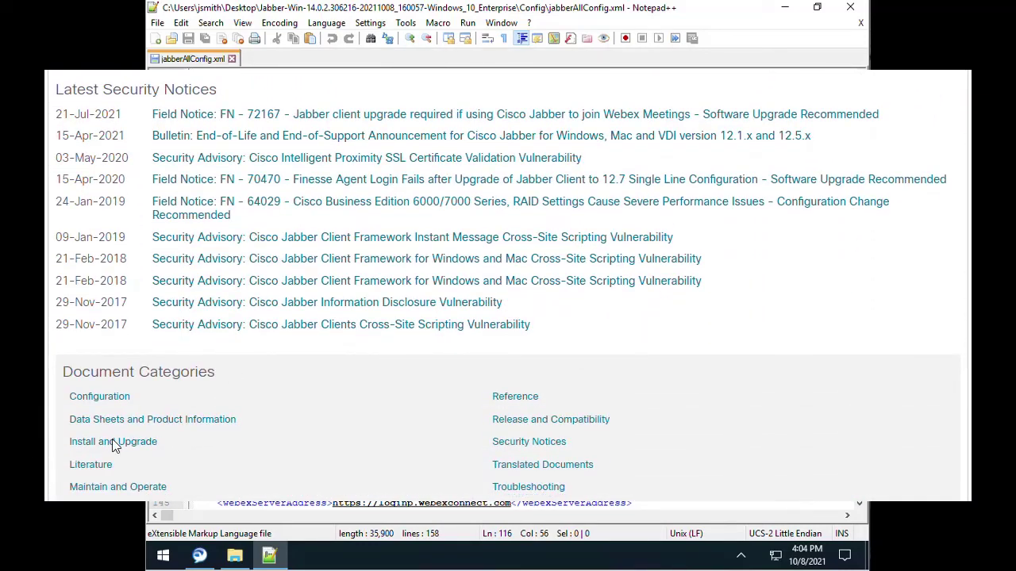
Open the Parameters Reference Guide for Cisco Jabber 14.0 under Install and Upgrade guides
click(112, 449)
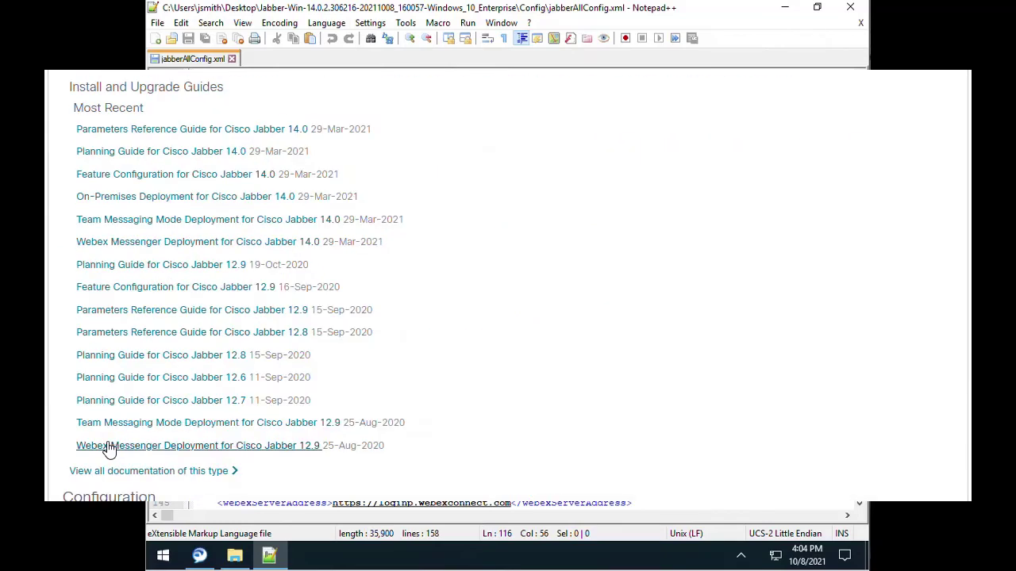
click(150, 131)
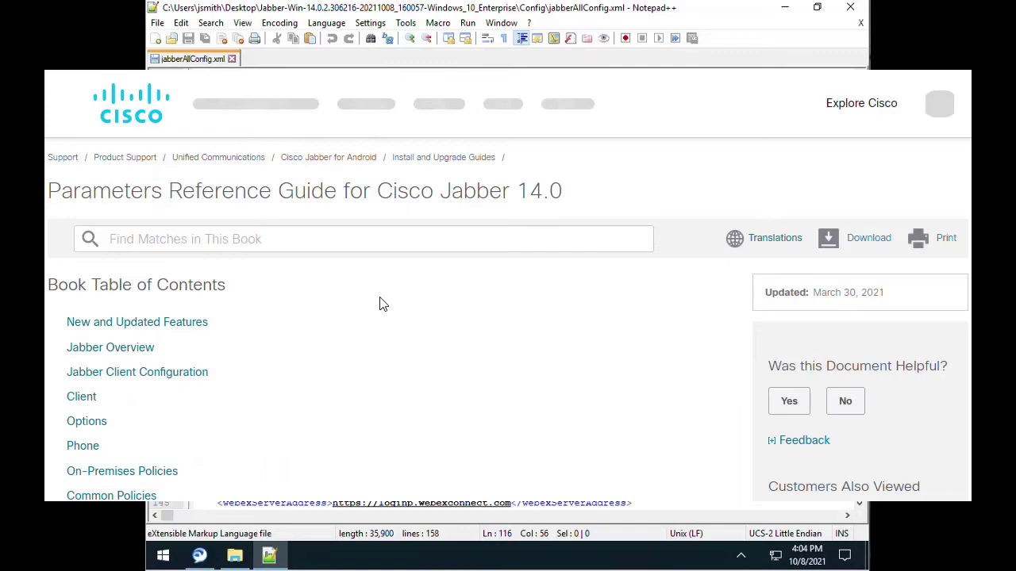
scroll(442, 349, down, 1)
scroll(442, 349, down, 1)
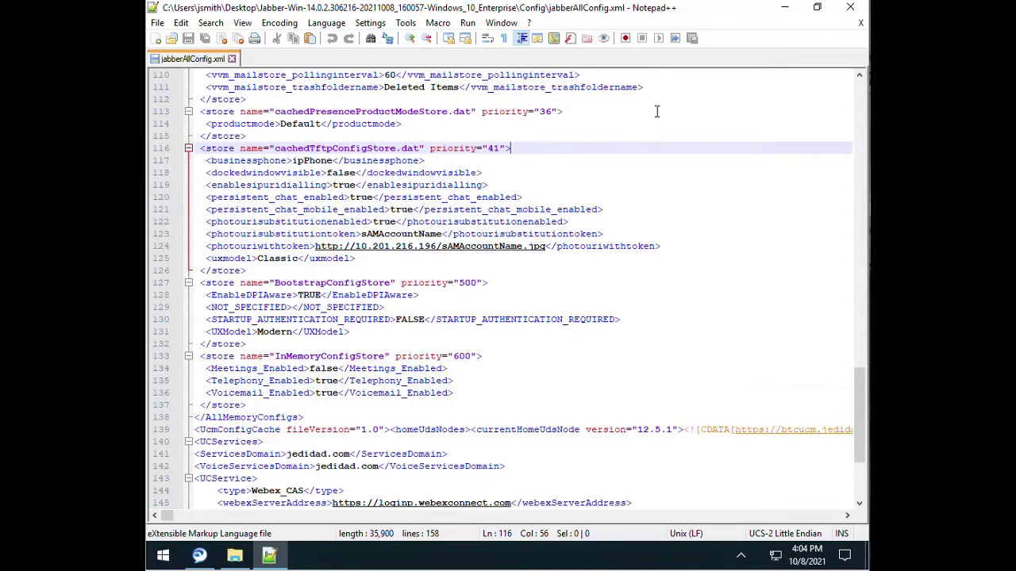
Close the config file and open the report's jabber.log in Notepad++
click(850, 7)
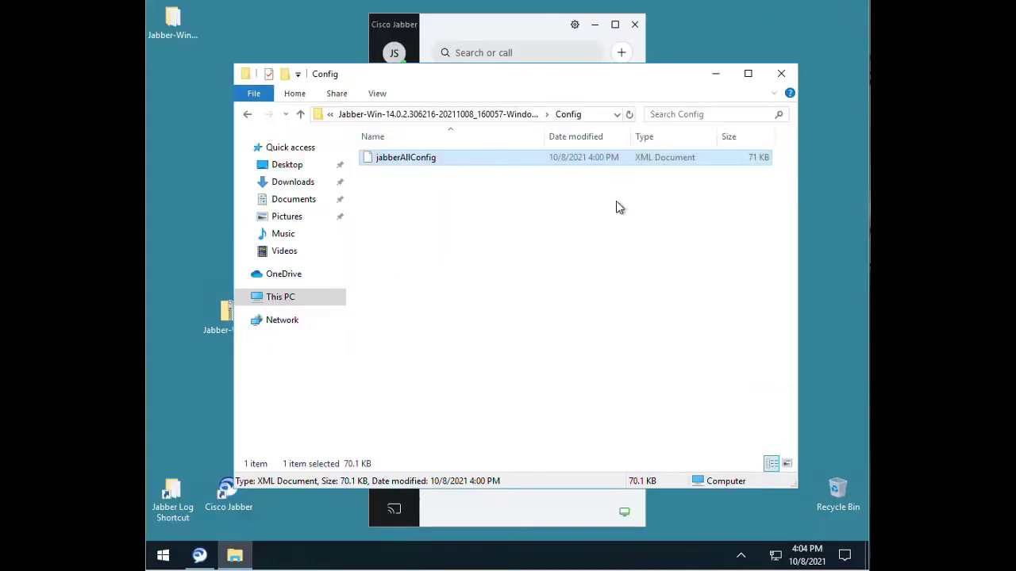
click(255, 116)
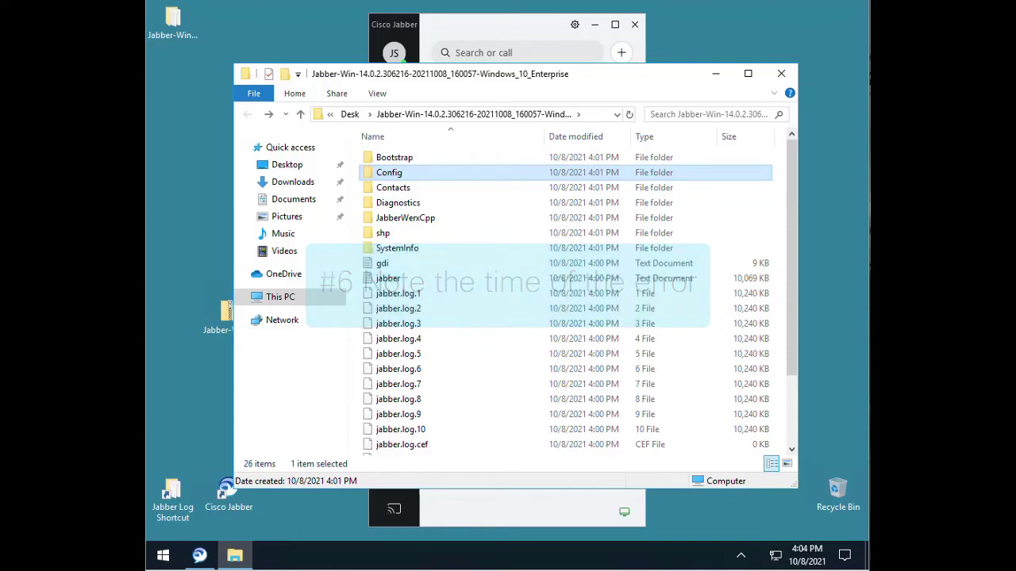
click(464, 279)
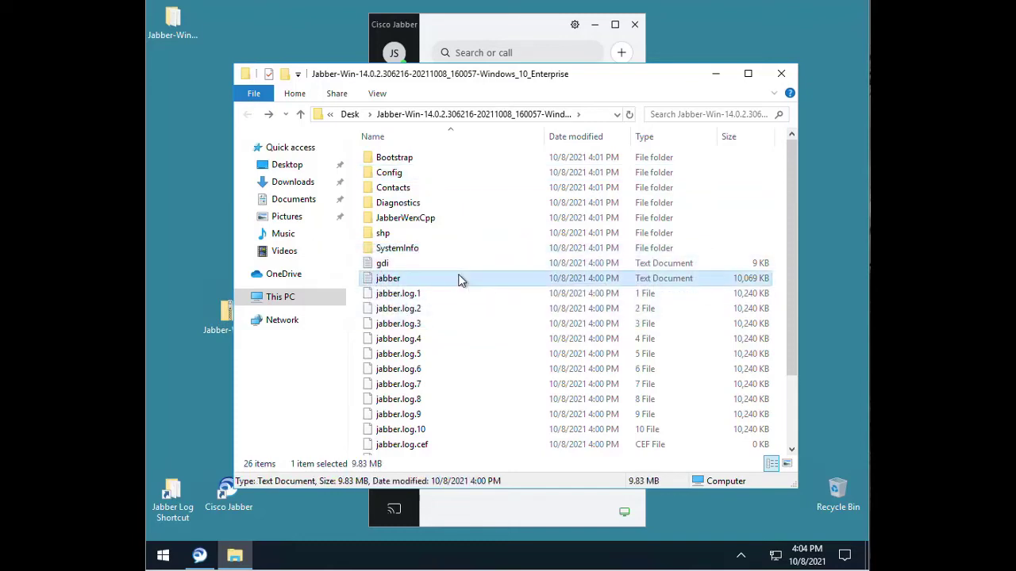
right_click(465, 279)
click(494, 315)
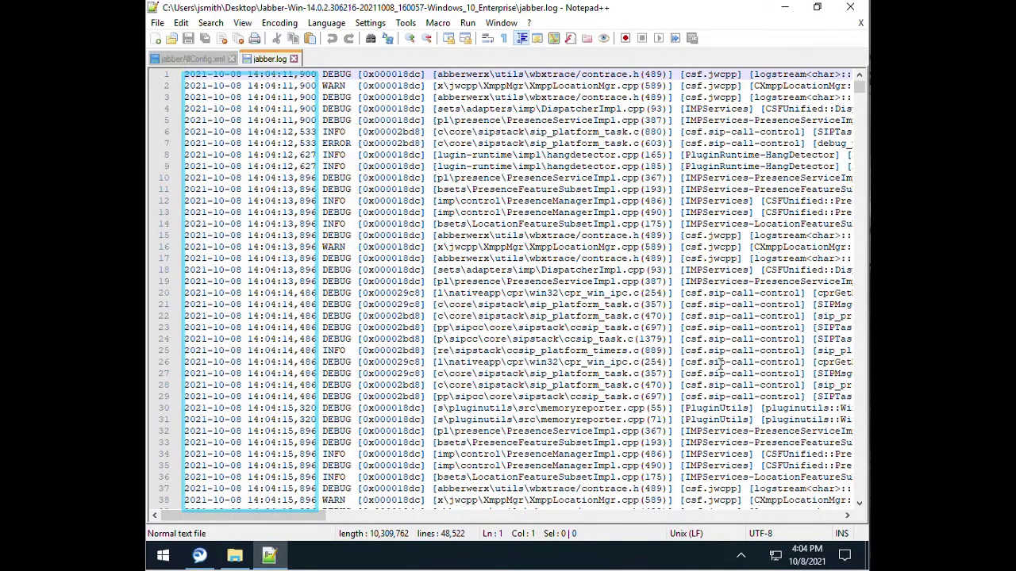
Jump to the end of jabber.log and place the cursor at line 48,503
key(ctrl+End)
click(242, 554)
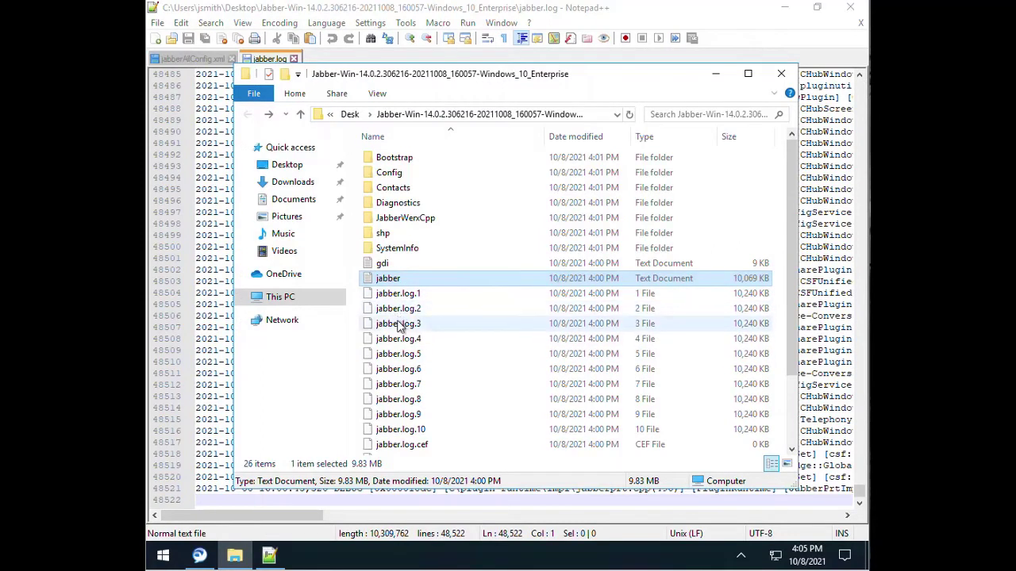
click(221, 323)
click(669, 281)
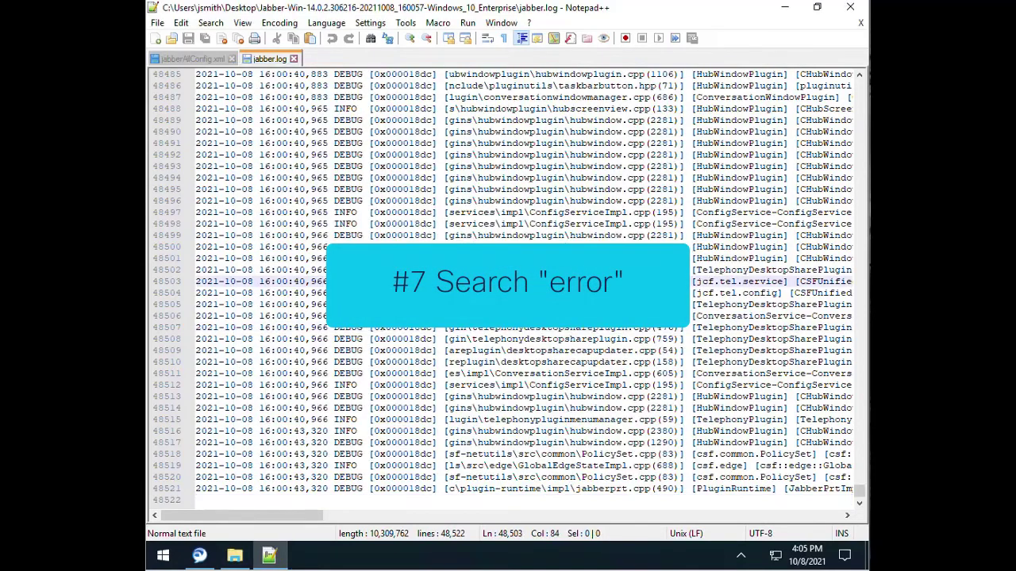
Search jabber.log for 'error' and list all 767 matches in the Find result panel
key(ctrl+f)
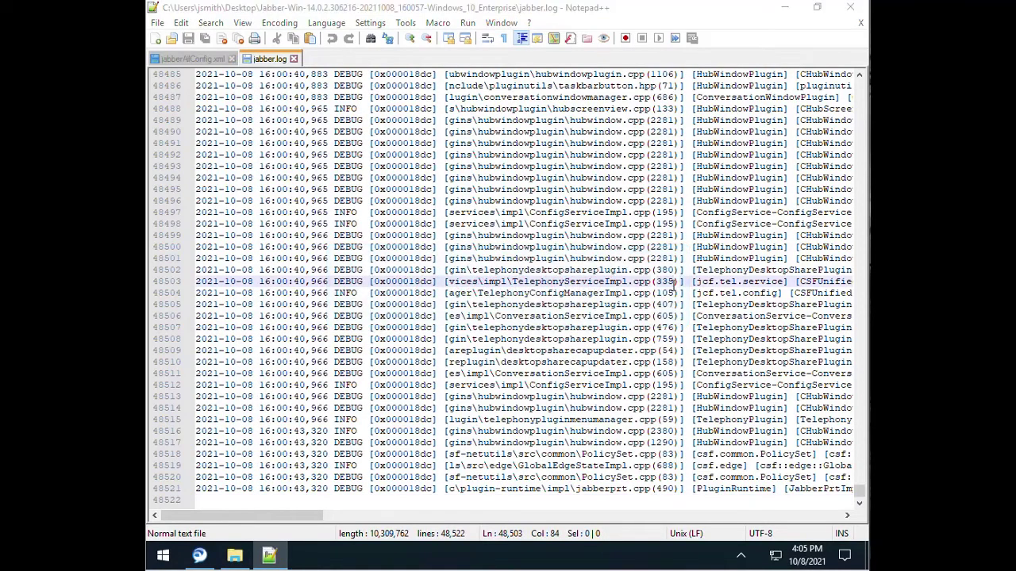
text(error)
key(Return)
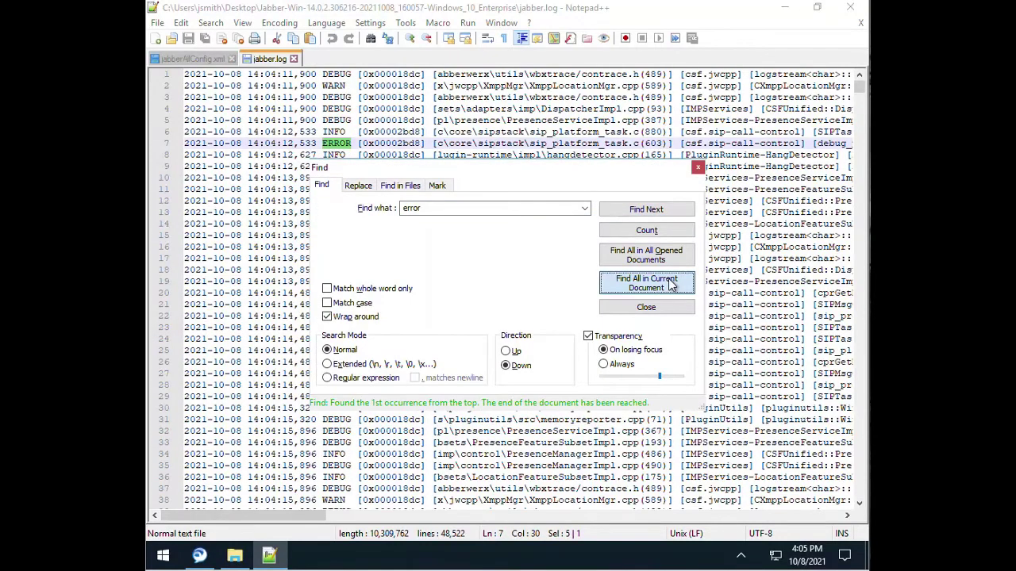
click(669, 284)
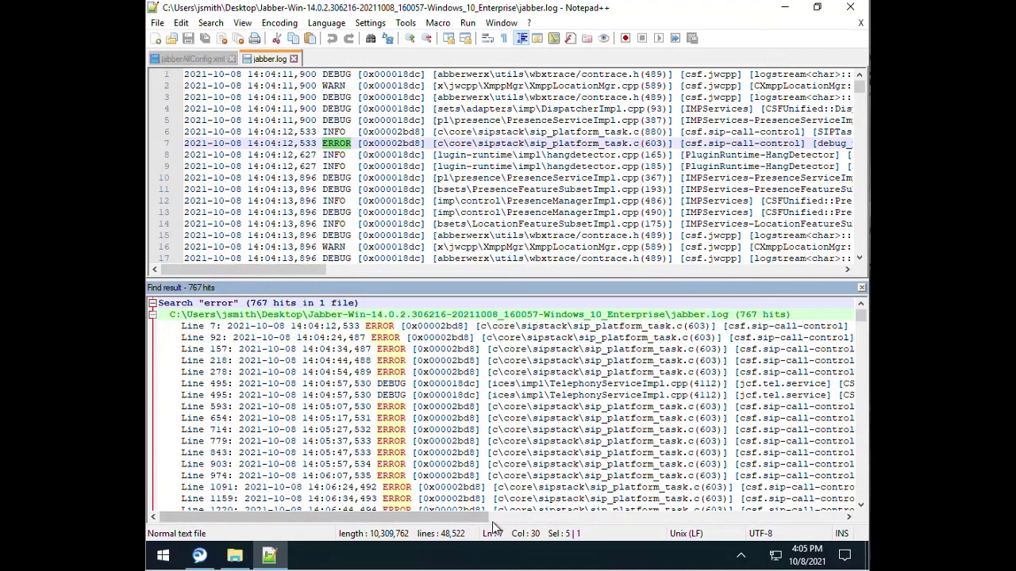
drag(484, 518, 846, 554)
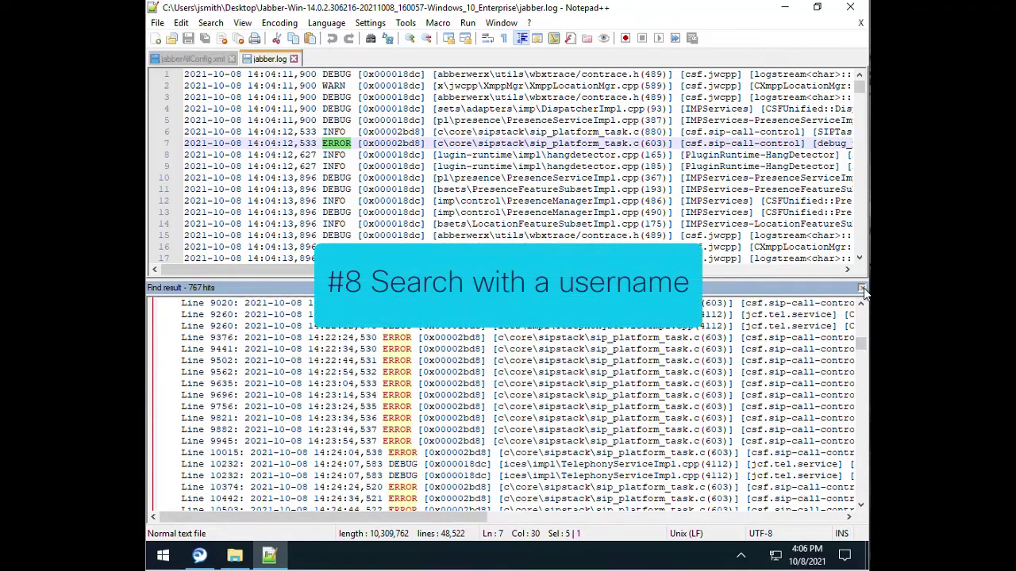
Search the log for the contact's username and jump to its single match at line 48,261
click(862, 288)
click(430, 178)
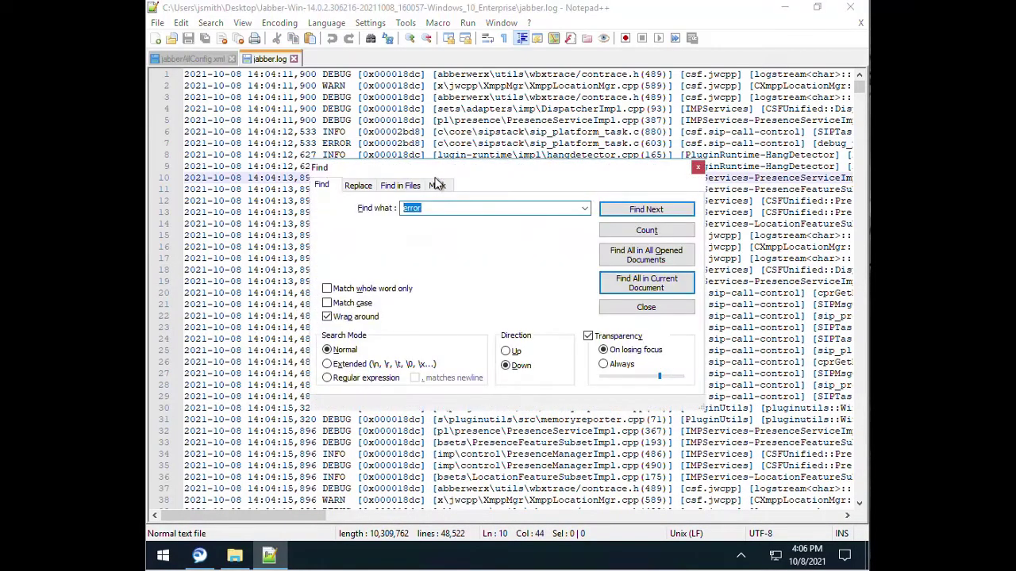
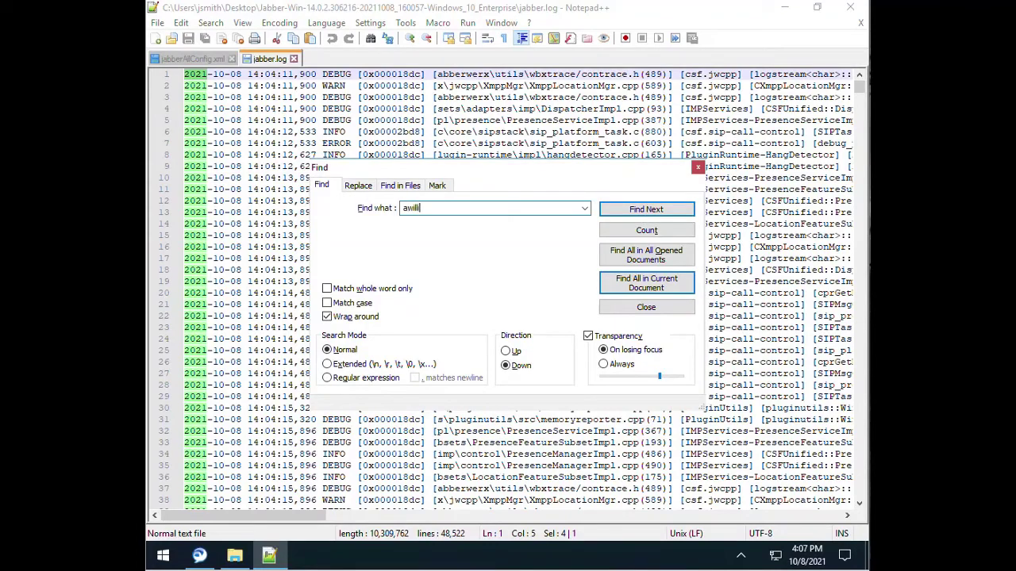
click(644, 284)
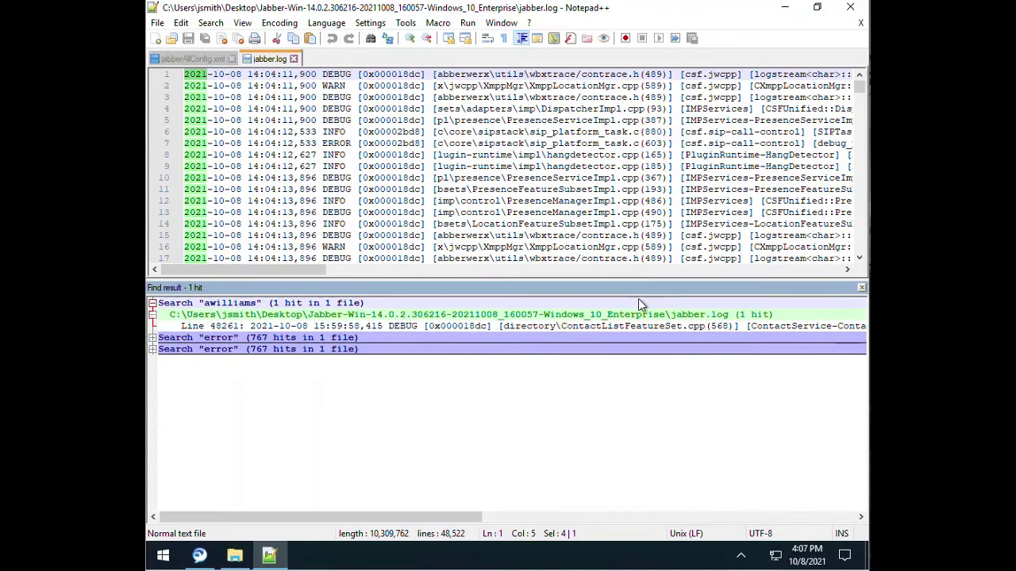
drag(451, 516, 611, 516)
double_click(678, 328)
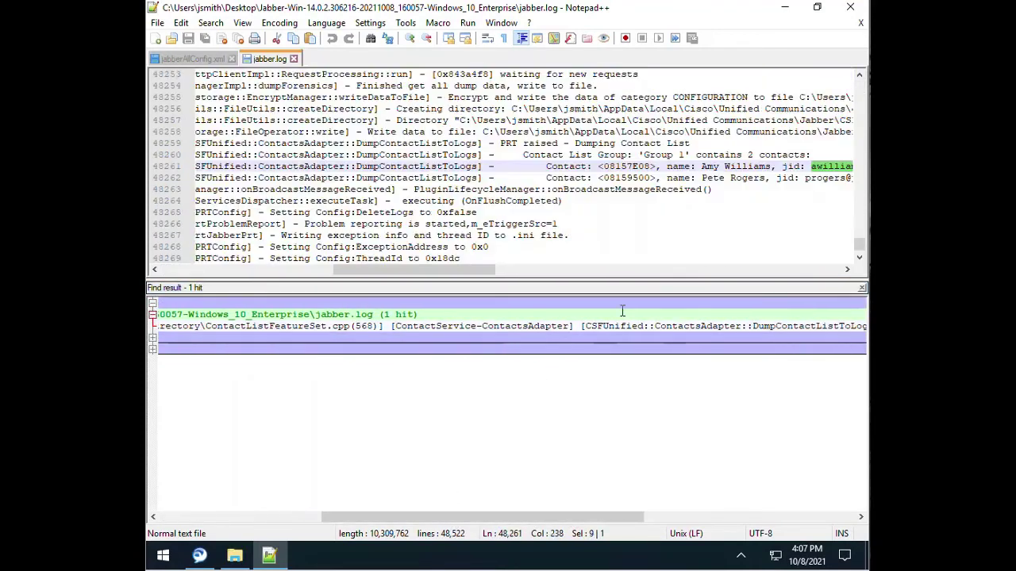
drag(451, 269, 508, 277)
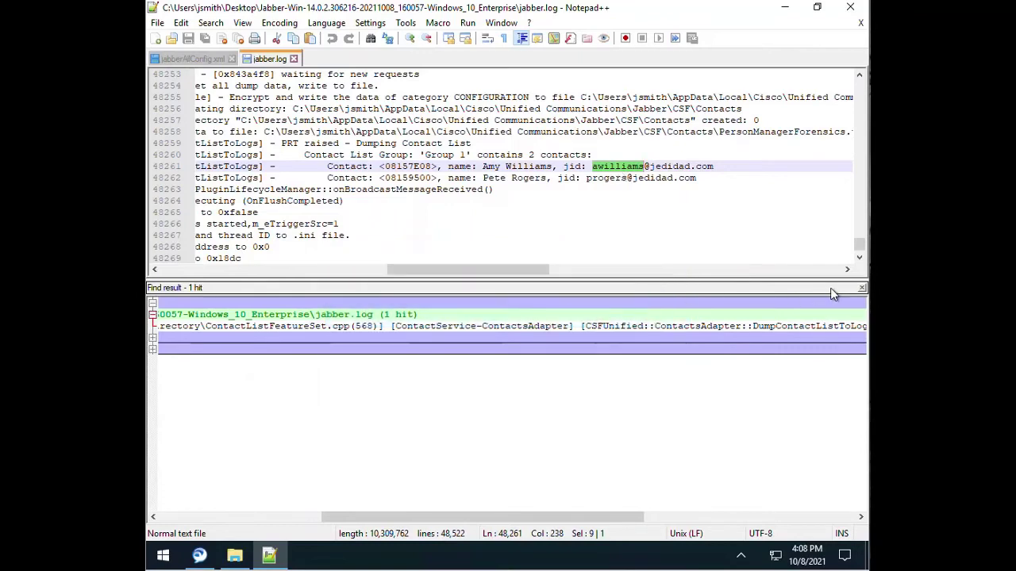
Close the previous results and enter 'voicemail' as the new Find term
click(862, 288)
click(539, 264)
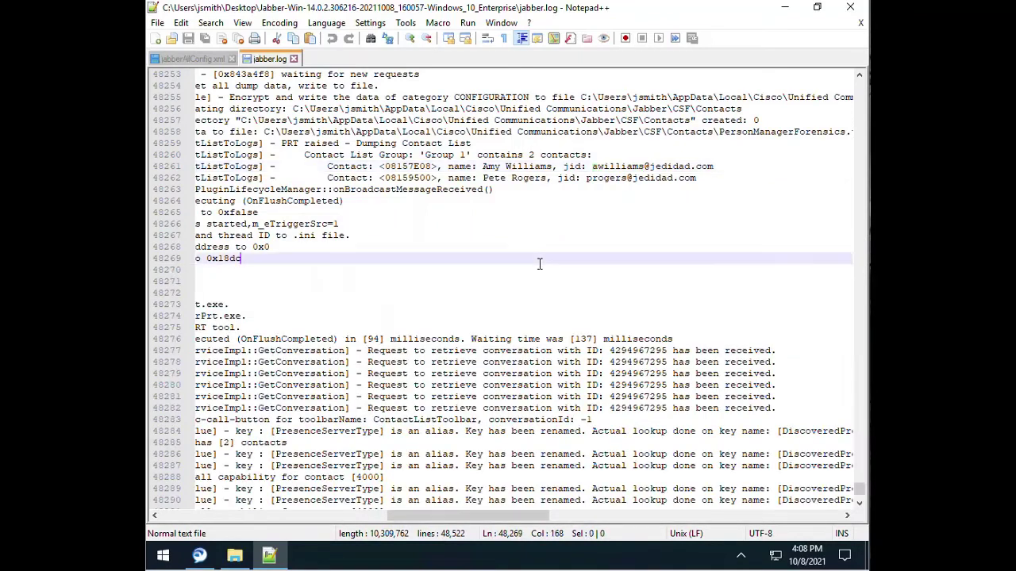
click(466, 294)
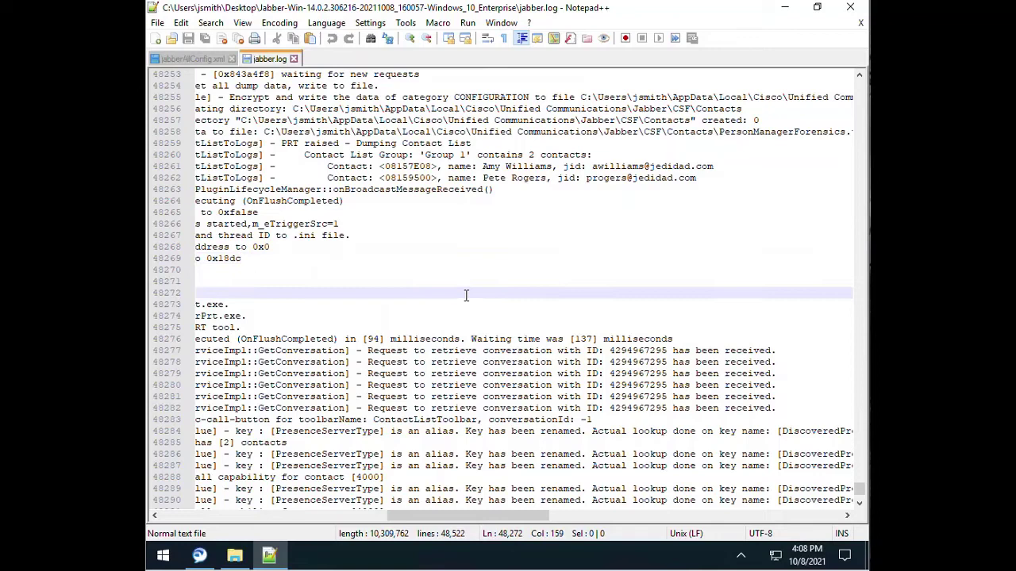
key(ctrl+f)
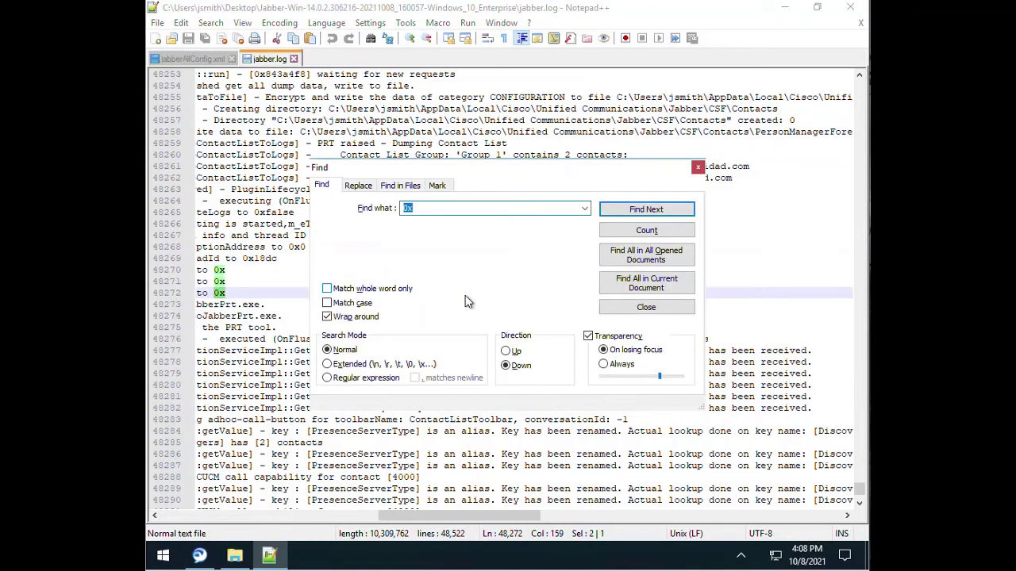
text(voicemail)
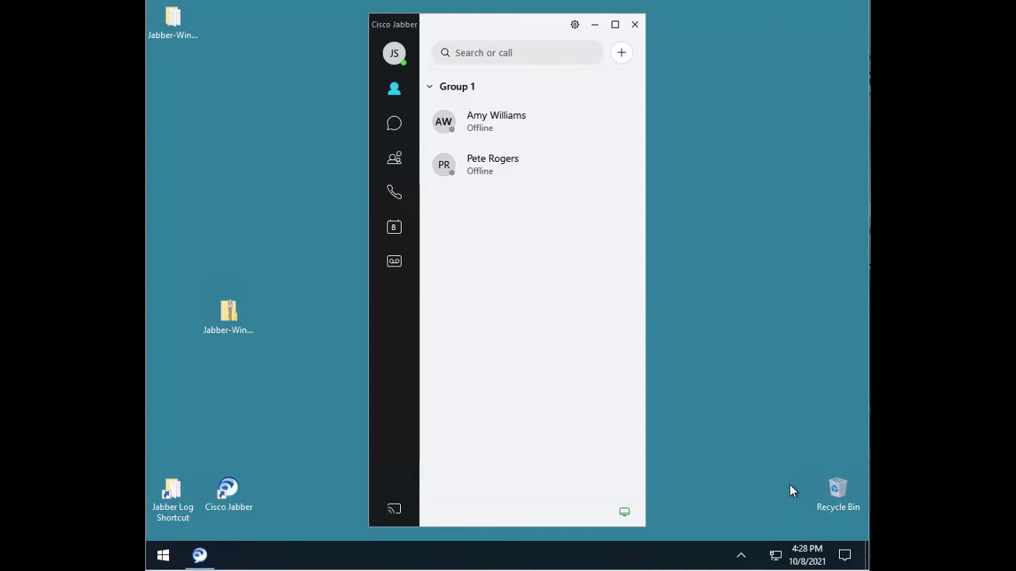
Note the current time, search Jabber for a contact name that returns no results, then exit Jabber
click(806, 555)
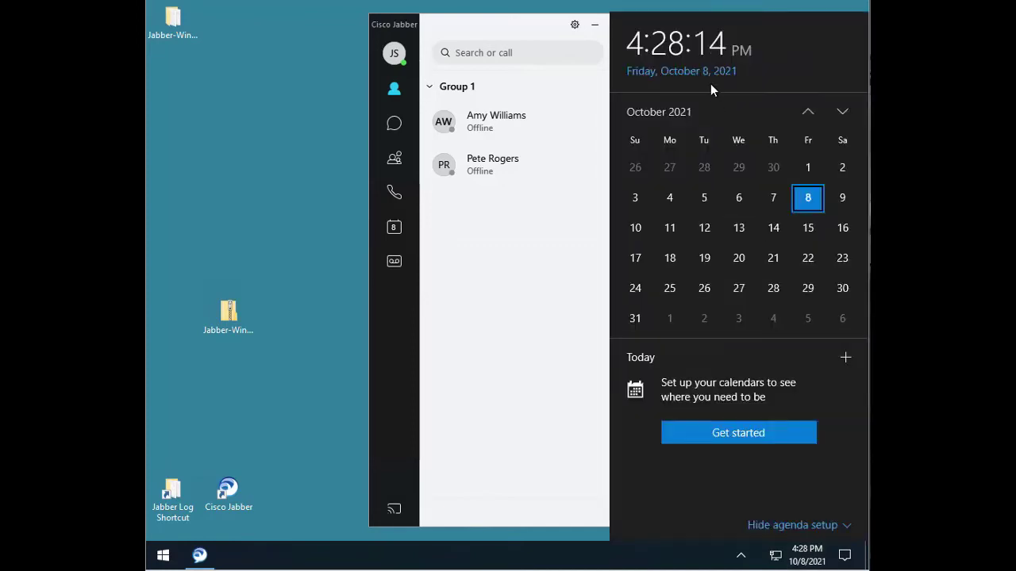
click(521, 53)
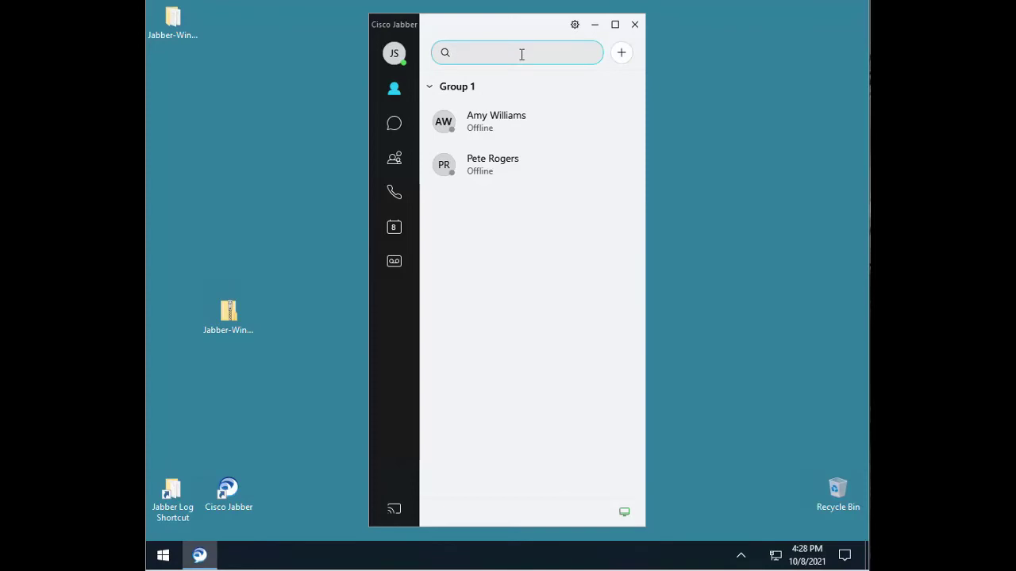
text(ricardo)
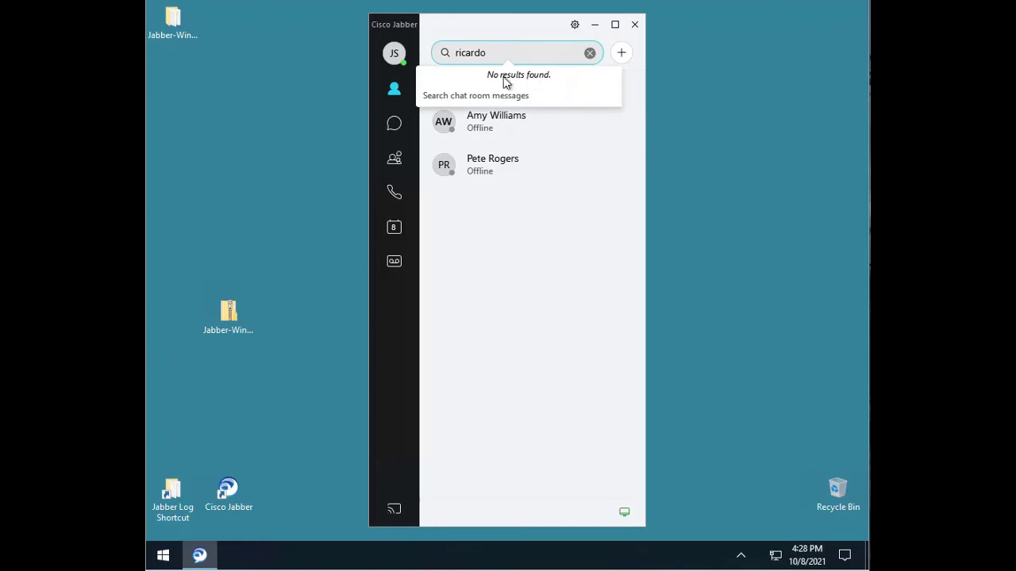
click(574, 24)
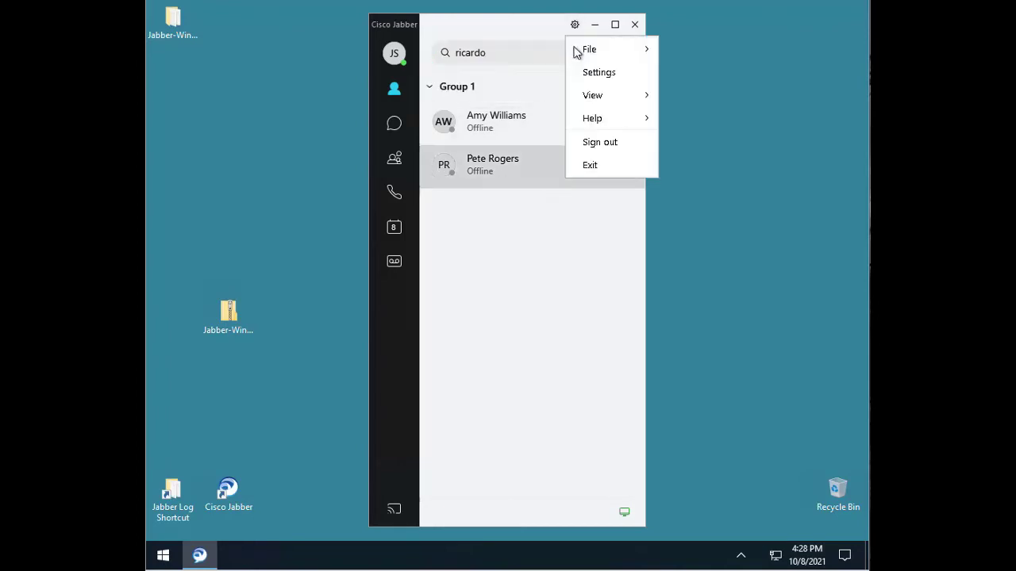
click(589, 165)
Open the new CSF Logs jabber.log and highlight the searched name near line 22,808
double_click(172, 496)
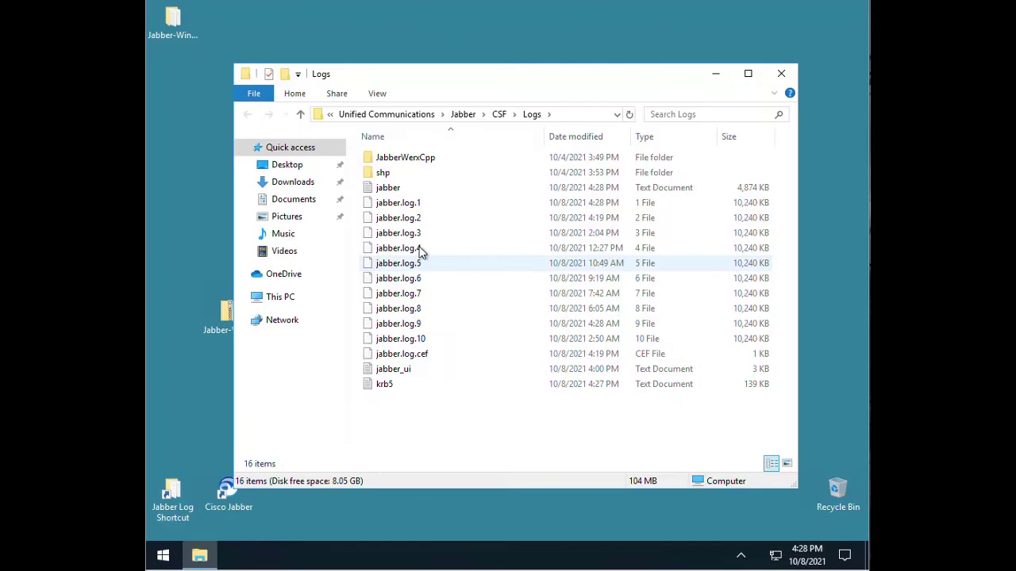
double_click(414, 191)
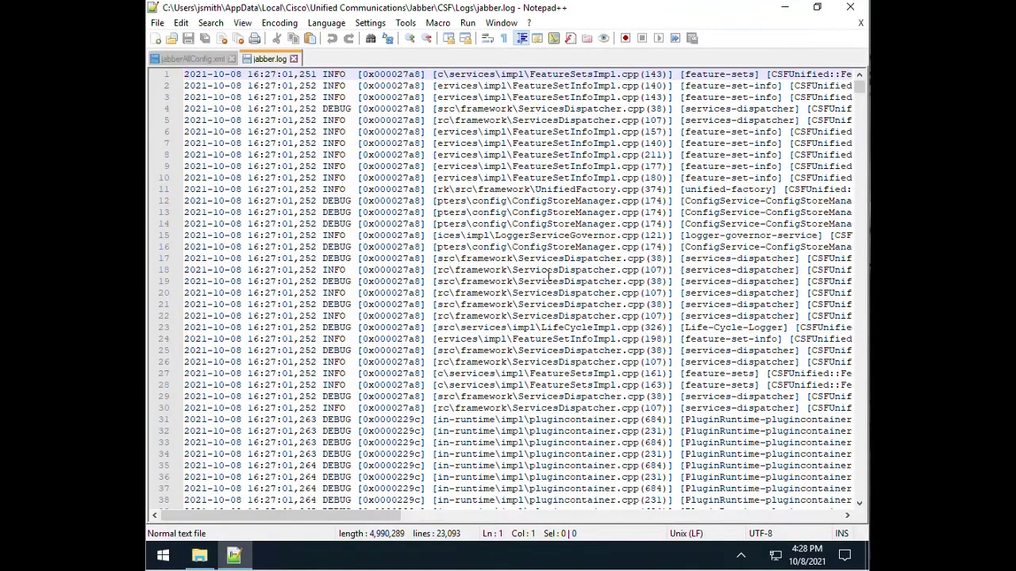
key(ctrl+End)
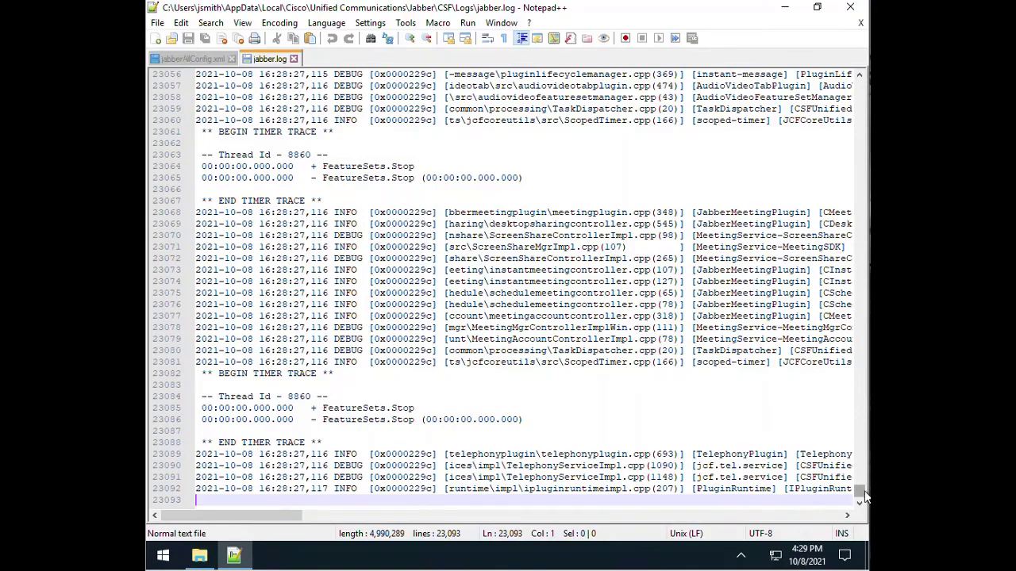
drag(865, 496, 862, 485)
scroll(349, 472, down, 20)
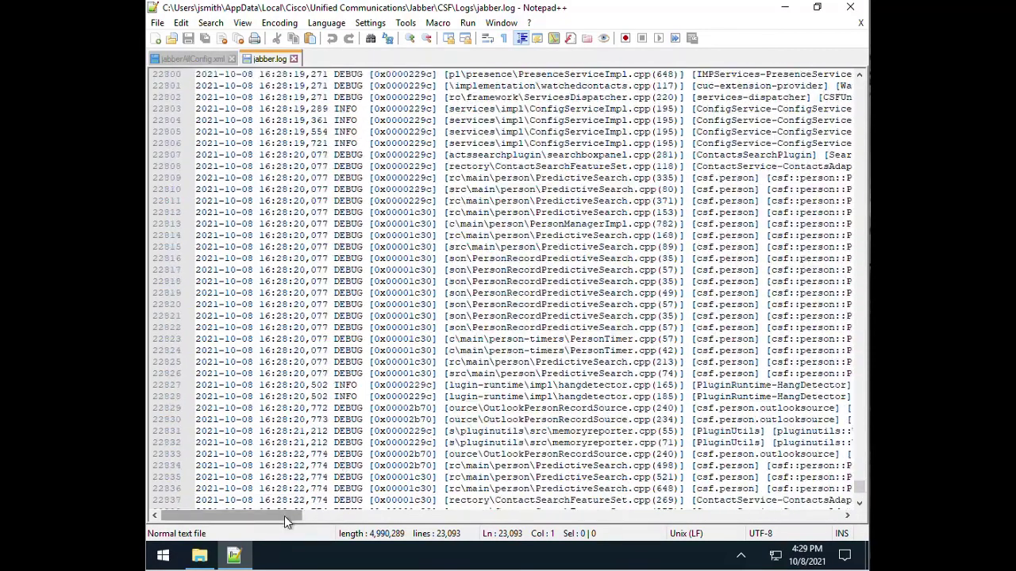
drag(284, 516, 431, 526)
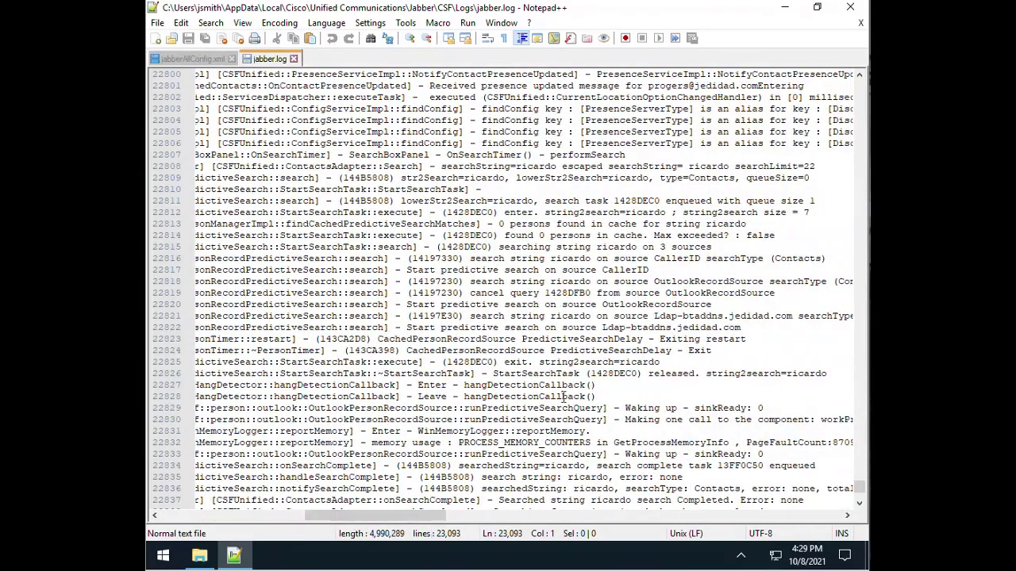
double_click(581, 258)
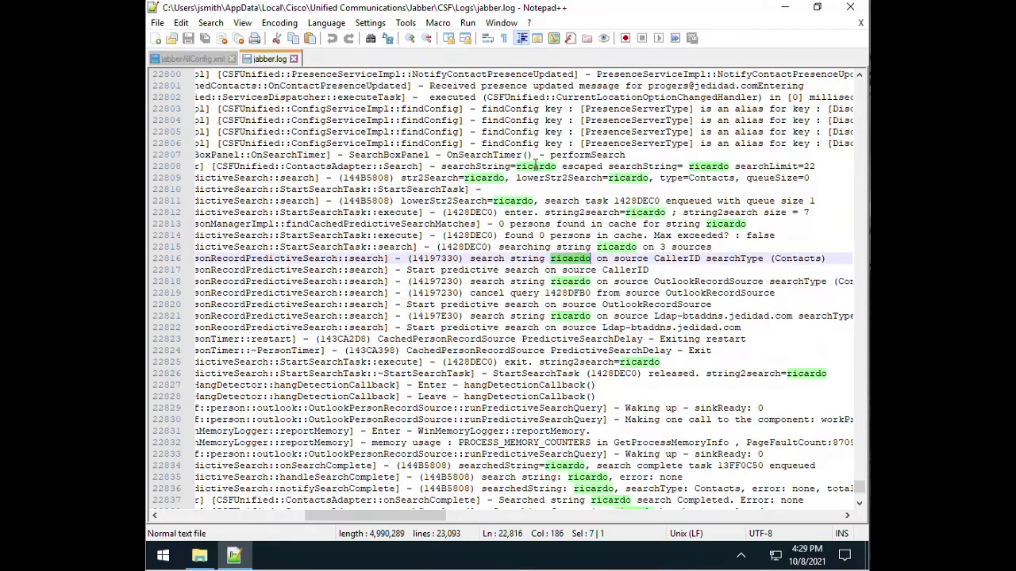